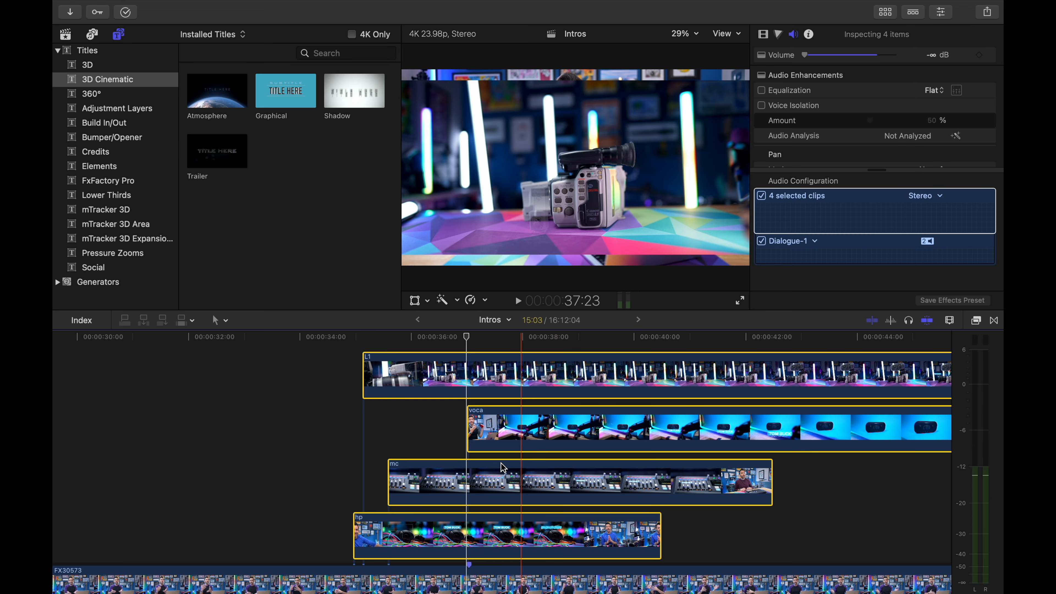
# Set the scale of the L1, mc and hp clips to 114%.
pyautogui.click(335, 471)
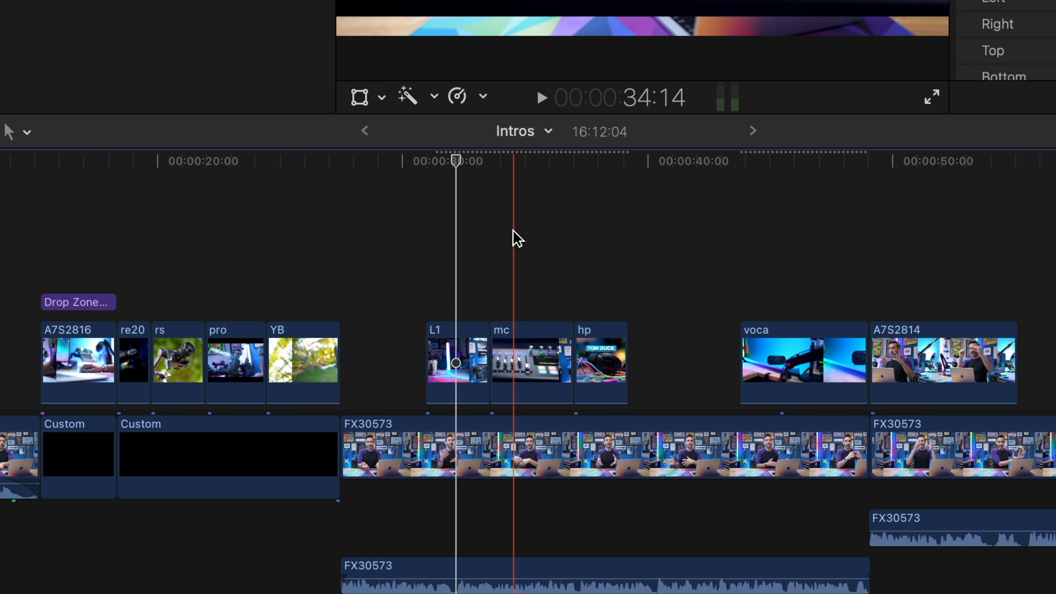
pyautogui.moveTo(449, 263); pyautogui.dragTo(608, 337)
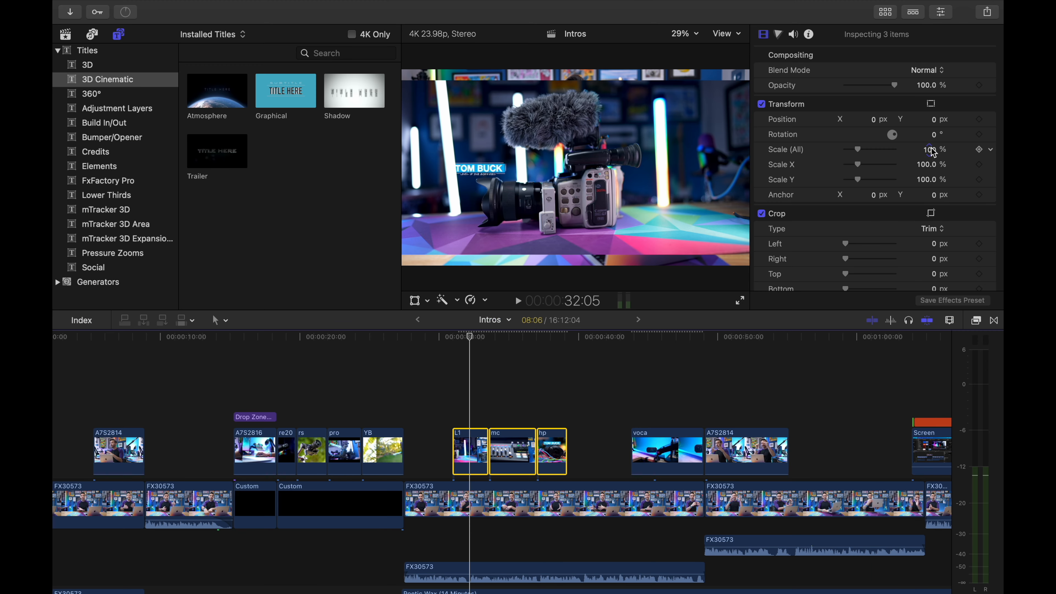
pyautogui.click(930, 150)
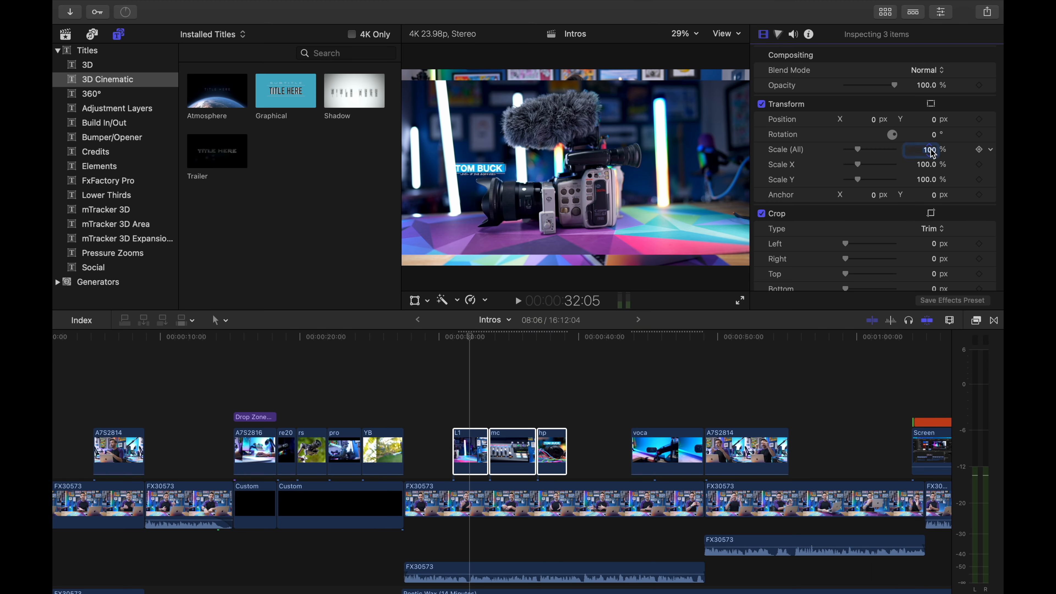
pyautogui.press('Return')
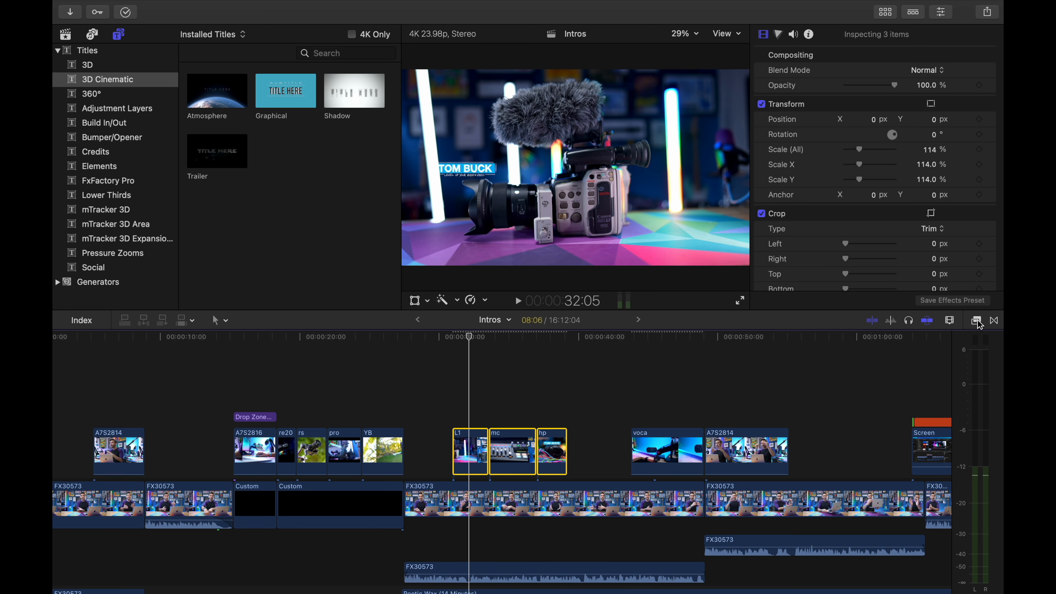
# Set the voca clip's scale to 114%.
pyautogui.moveTo(766, 379); pyautogui.dragTo(605, 518)
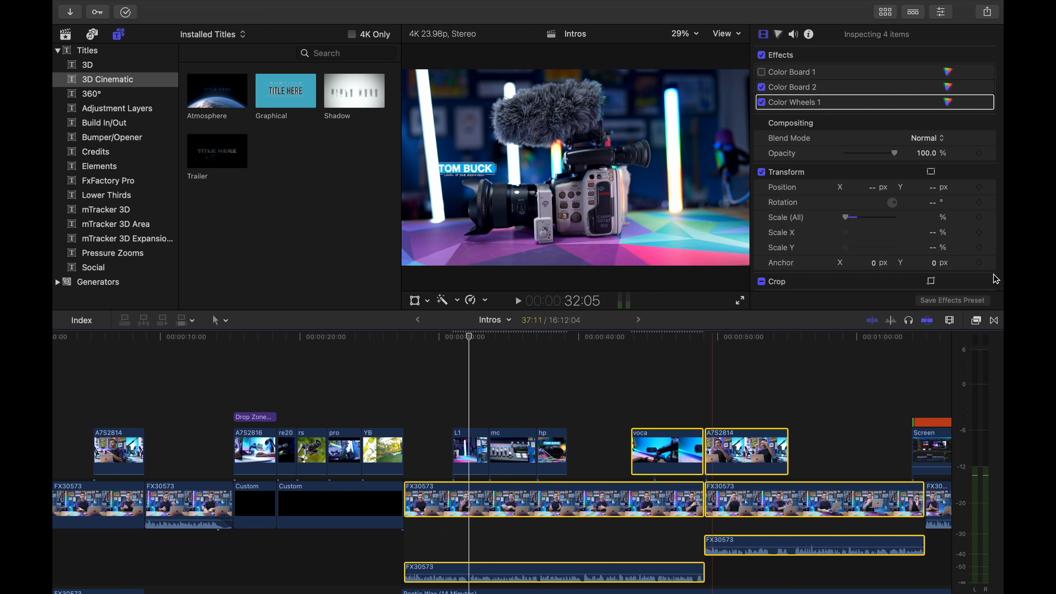
pyautogui.click(975, 321)
pyautogui.click(880, 418)
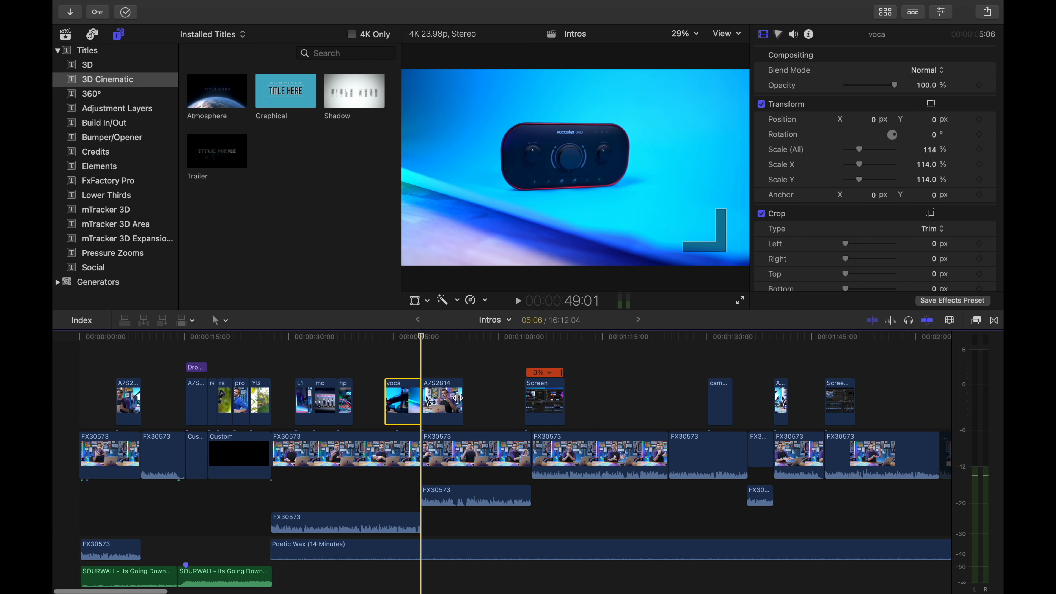
# Cut the marker above the second SOURWAH music clip and play back the A7S2814 section.
pyautogui.scroll(-2, 457, 399)
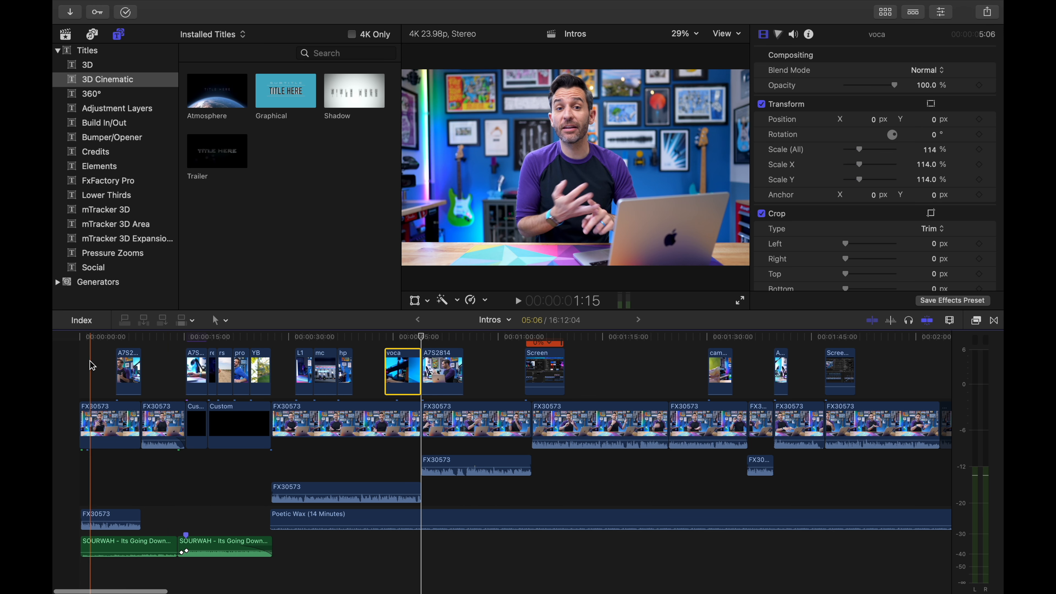
pyautogui.rightClick(190, 536)
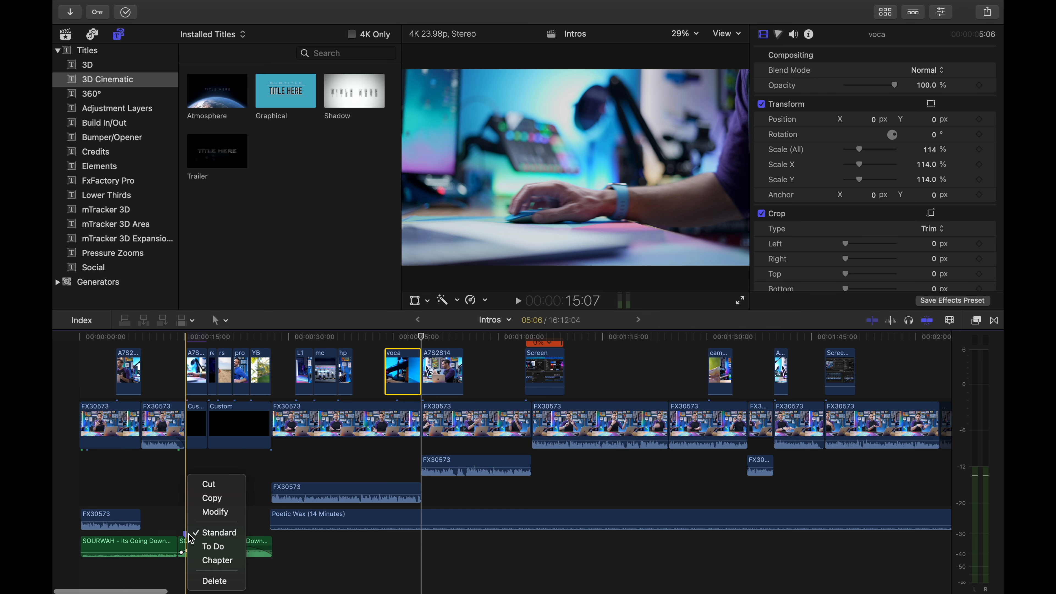
pyautogui.click(209, 484)
pyautogui.press('space')
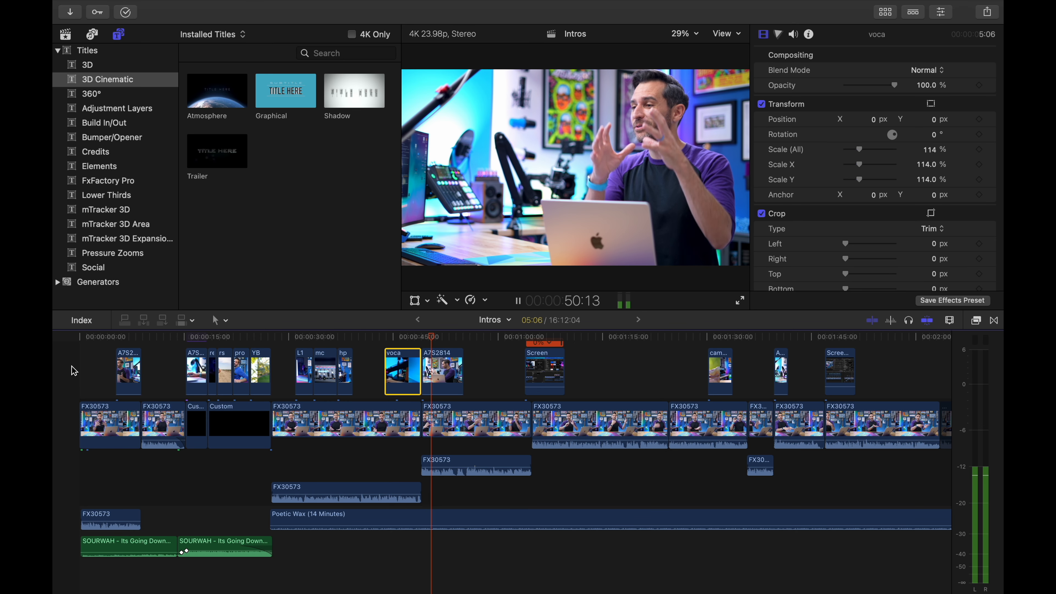
pyautogui.press('space')
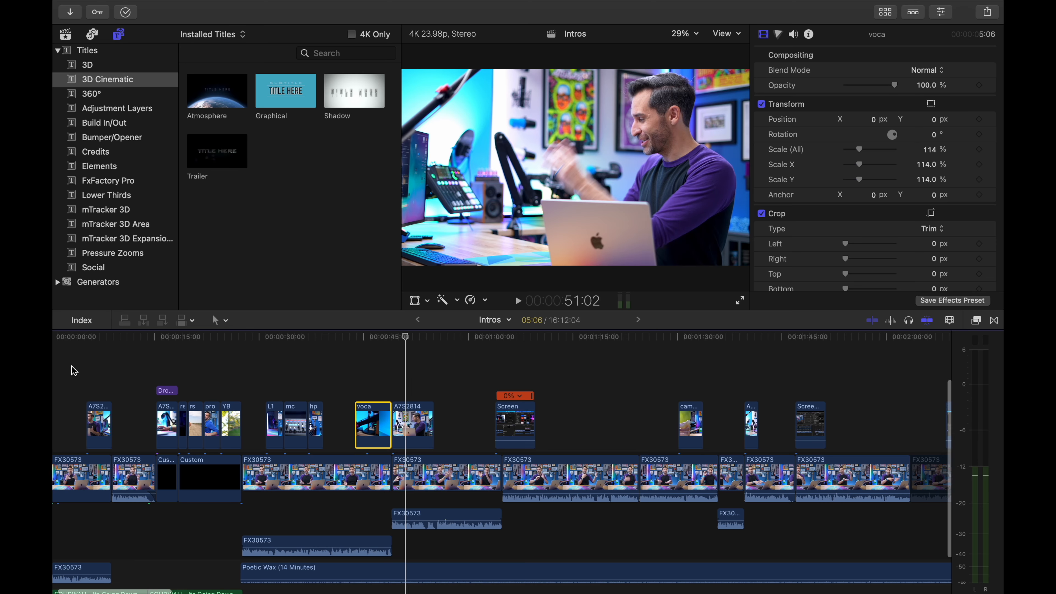
# Re-enable the disabled FX30573 clip around 2:05 in the primary storyline.
pyautogui.press('super+minus')
pyautogui.hscroll(6, 74, 370)
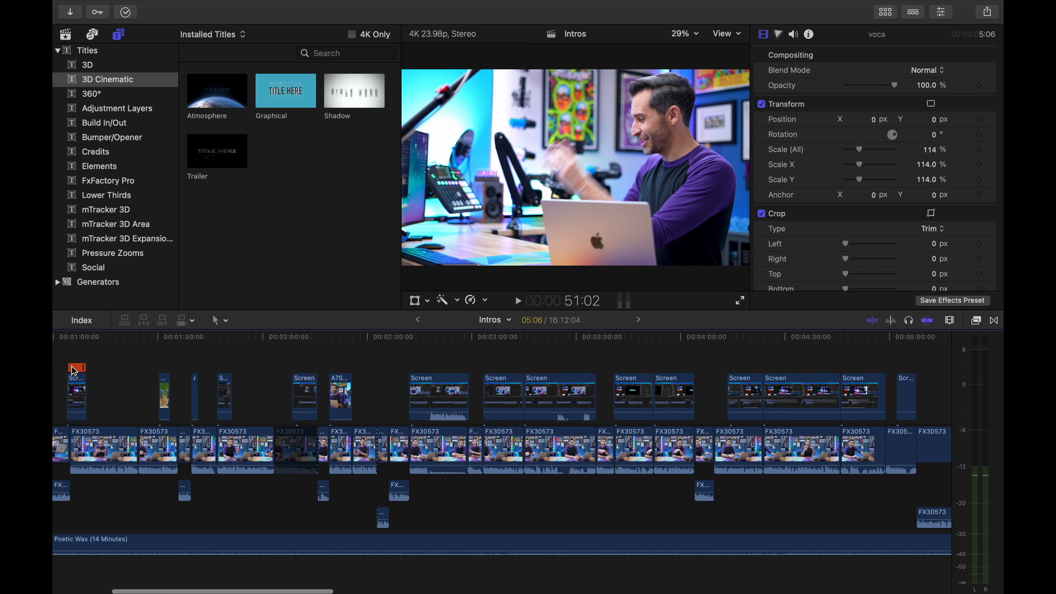
pyautogui.hscroll(-3, 74, 371)
pyautogui.click(332, 460)
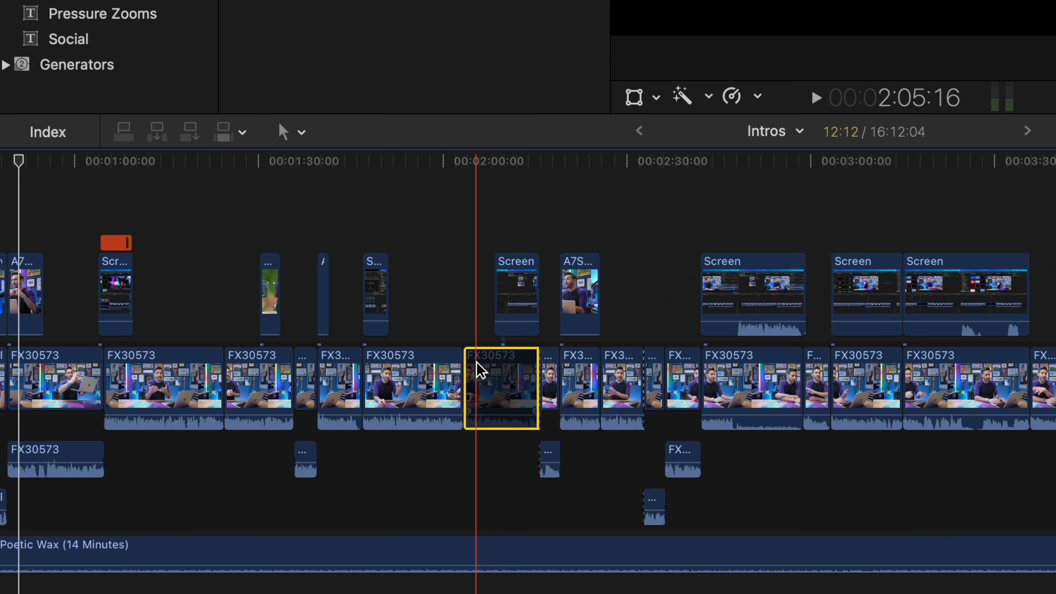
pyautogui.press('super+equal')
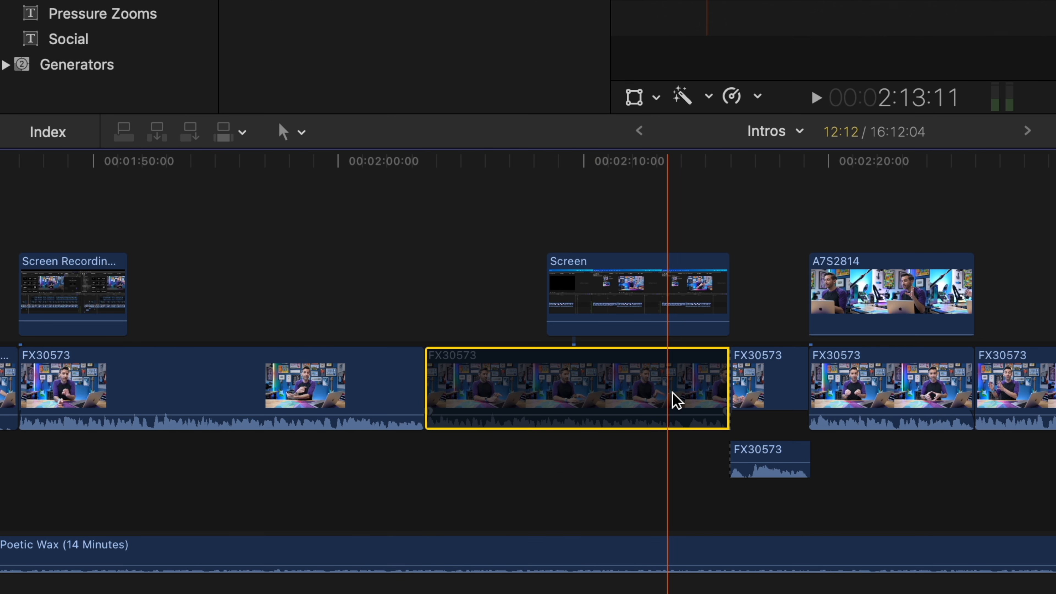
pyautogui.scroll(-3, 520, 497)
pyautogui.hscroll(-2, 521, 497)
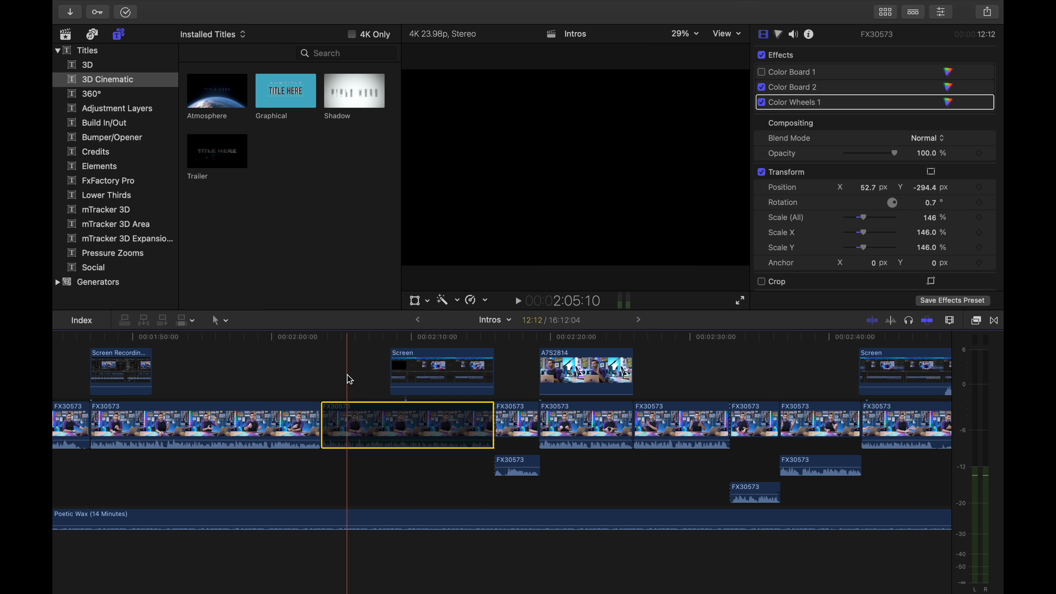
pyautogui.press('super+minus')
pyautogui.press('super+minus')
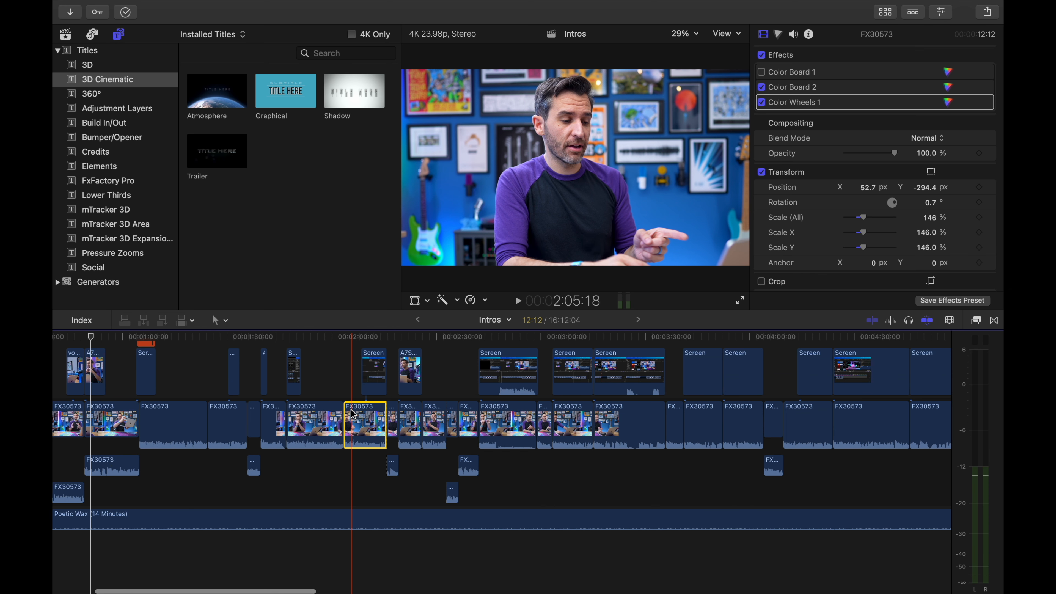
# Look through the rest of the timeline, from about 2:30 to the end-screen clips near 16:00.
pyautogui.hscroll(6, 353, 414)
pyautogui.scroll(2, 353, 414)
pyautogui.hscroll(15, 353, 414)
pyautogui.scroll(2, 353, 413)
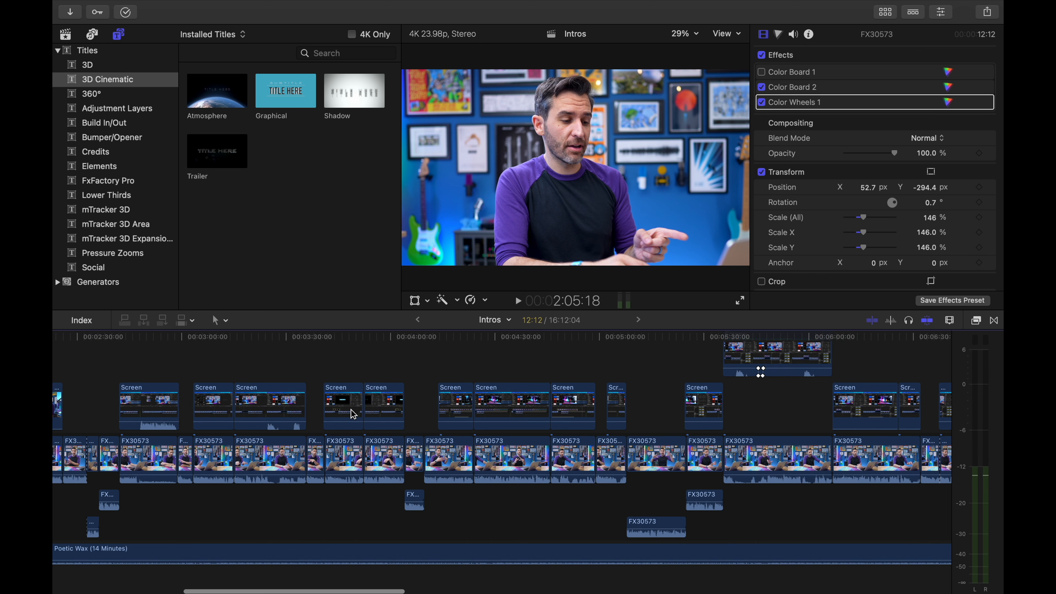
pyautogui.hscroll(20, 353, 414)
pyautogui.scroll(2, 353, 413)
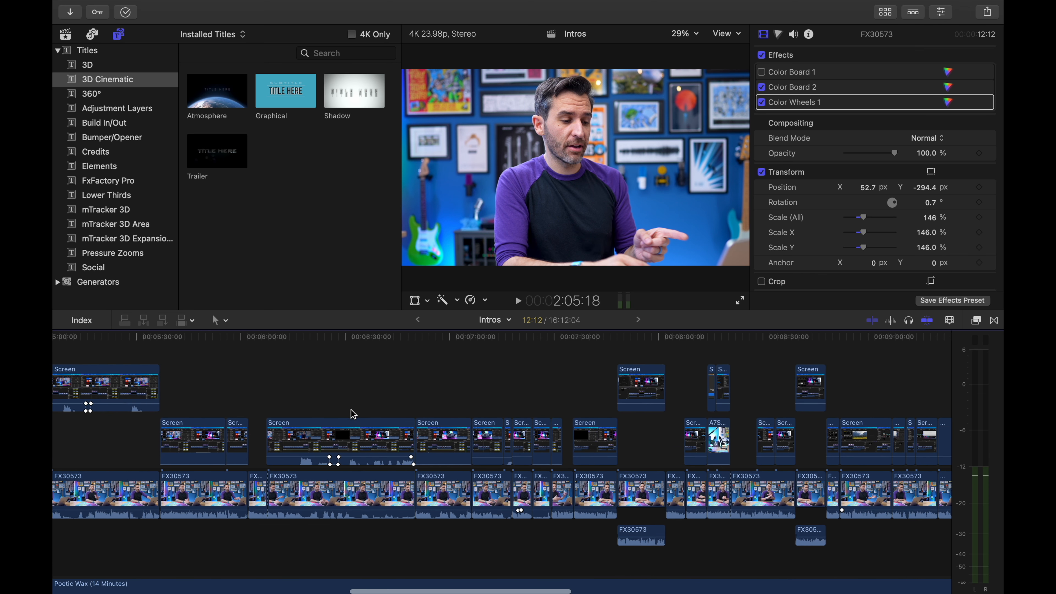
pyautogui.hscroll(20, 353, 414)
pyautogui.scroll(-2, 353, 414)
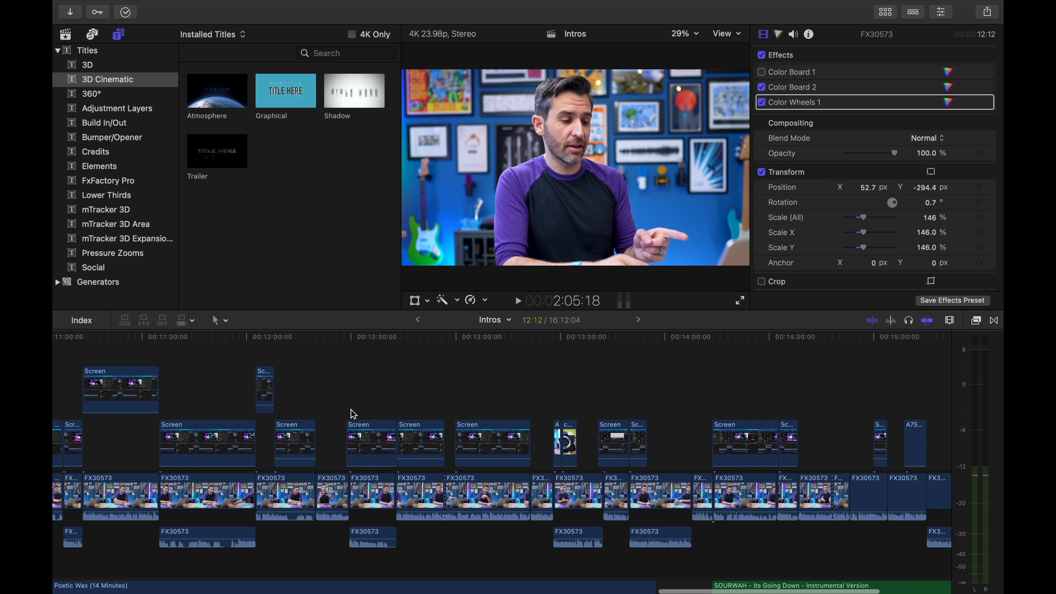
pyautogui.scroll(2, 353, 414)
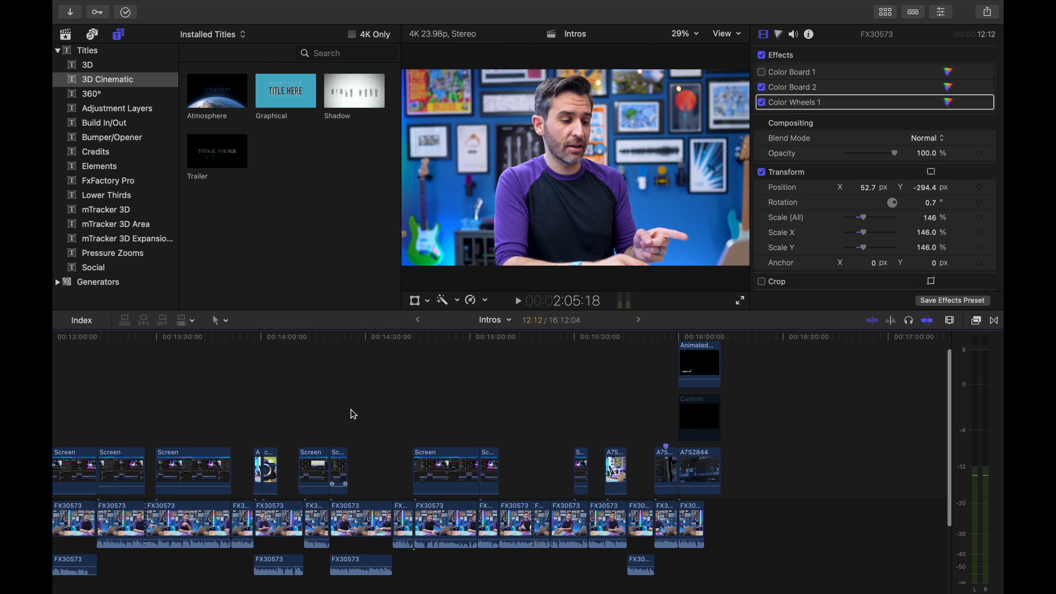
# Add the Sups channel supporters graphic above the A7S2838 clip and extend both its ends to match that clip, 7:00 long.
pyautogui.click(677, 404)
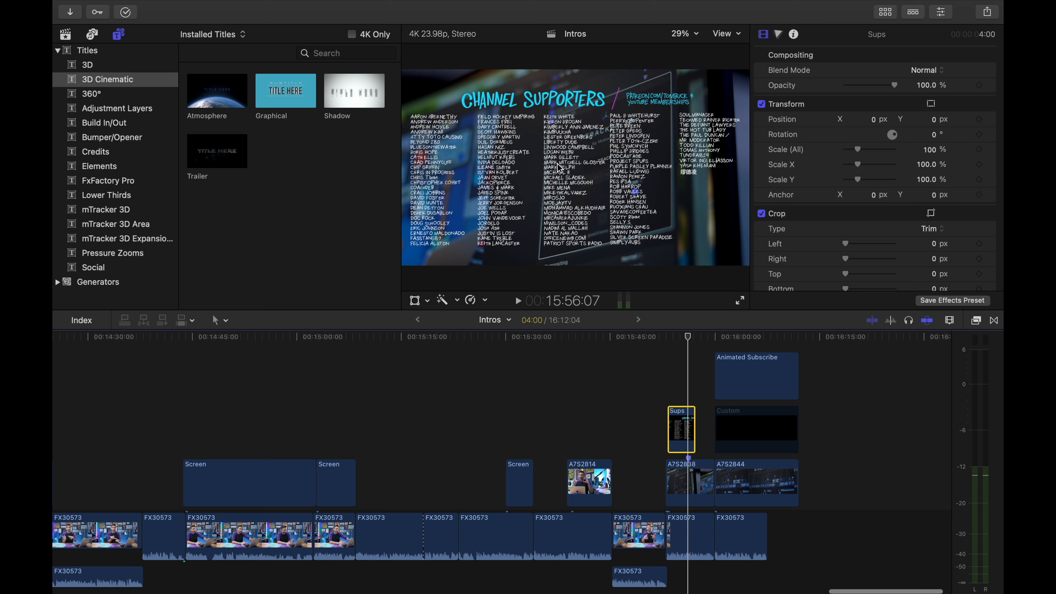
pyautogui.press('super+equal')
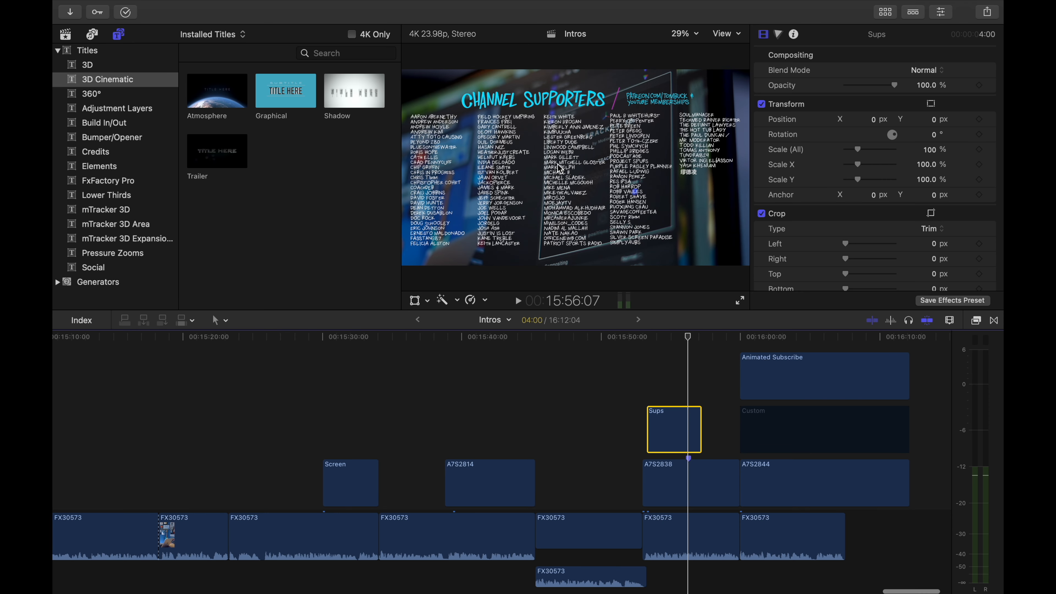
pyautogui.click(669, 342)
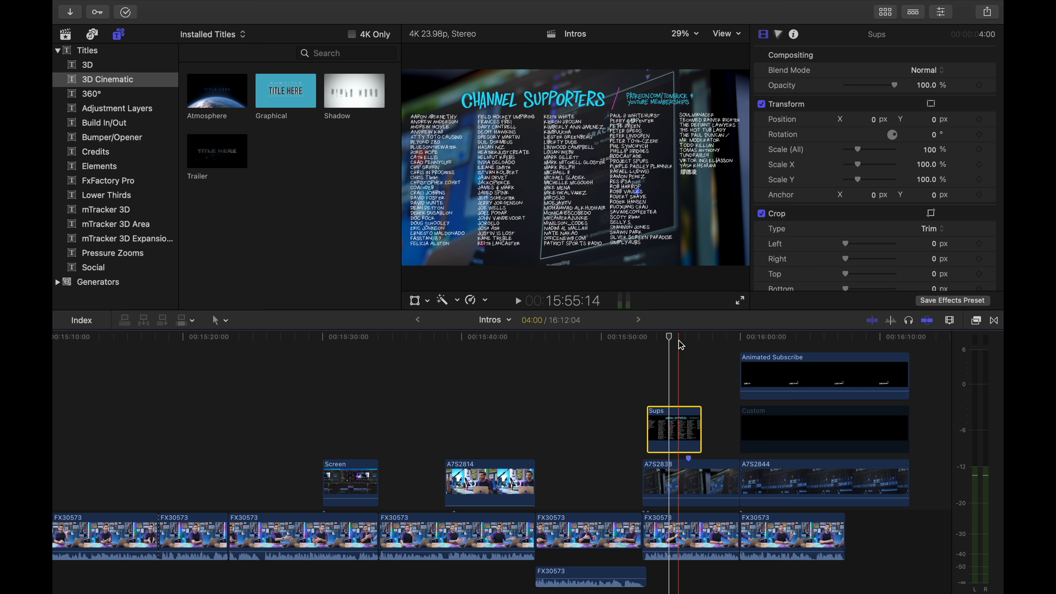
pyautogui.click(675, 369)
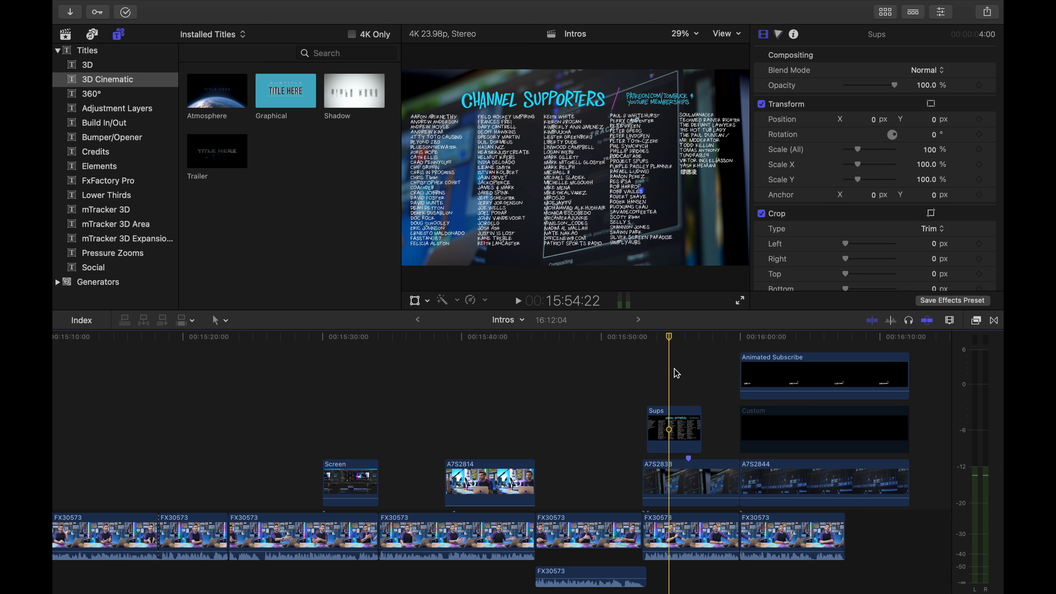
pyautogui.moveTo(701, 428); pyautogui.dragTo(730, 430)
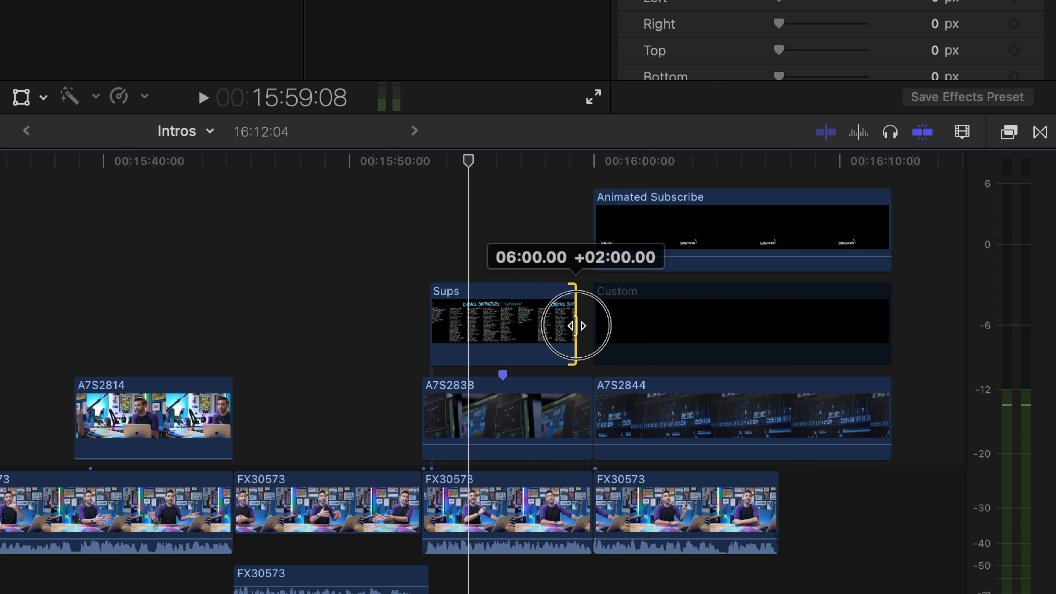
pyautogui.moveTo(576, 325); pyautogui.dragTo(589, 324)
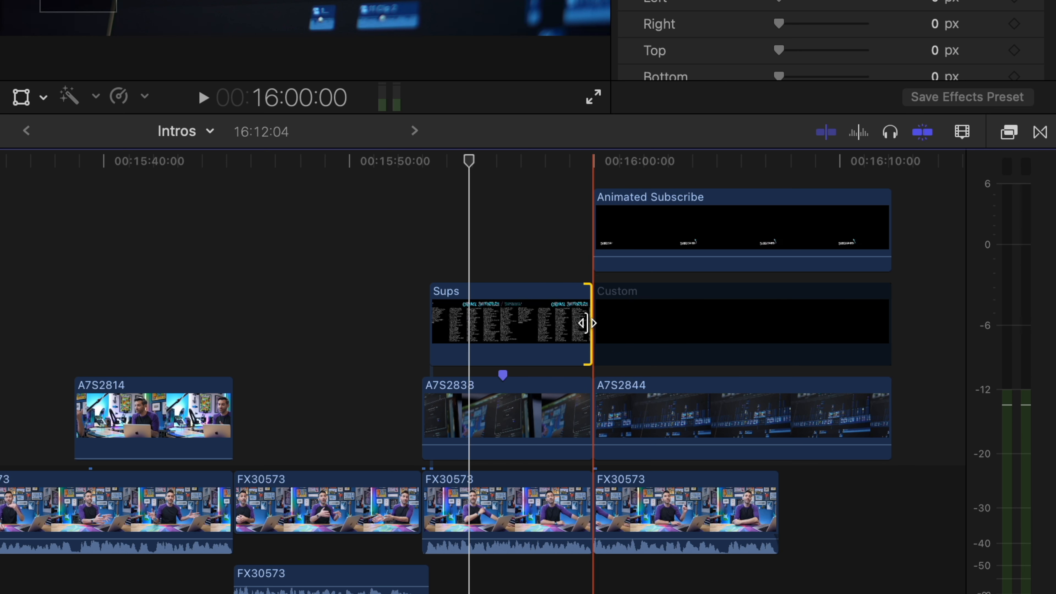
pyautogui.moveTo(431, 317); pyautogui.dragTo(433, 319)
# Try lengthening the Sups clip to 35:19 at an earlier position, and put it back over the A7S2838 clip.
pyautogui.moveTo(521, 319); pyautogui.dragTo(420, 241)
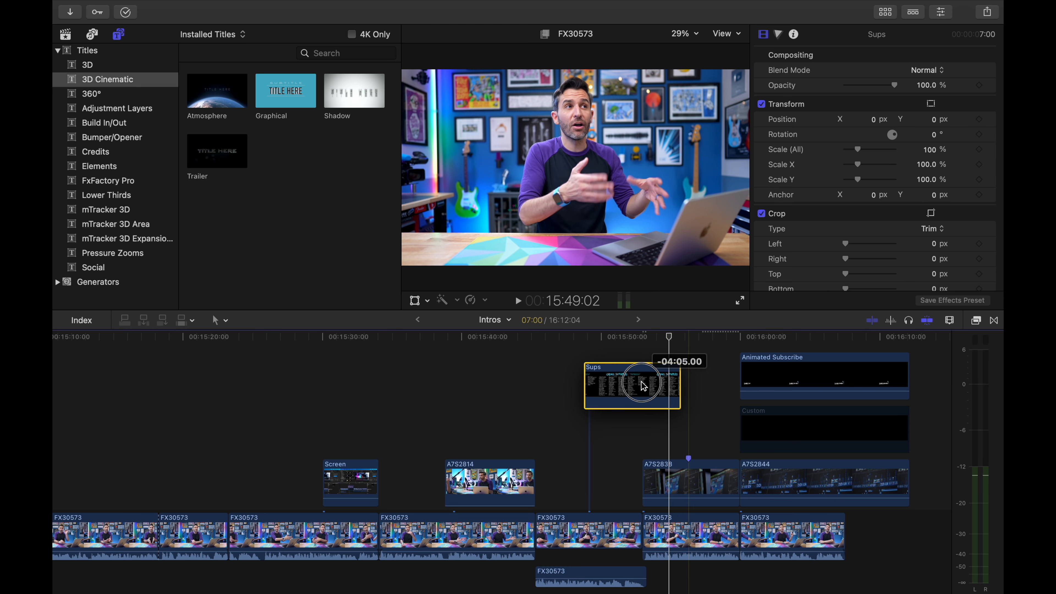
pyautogui.moveTo(641, 382)
pyautogui.mouseDown()
pyautogui.moveTo(649, 424)
pyautogui.moveTo(593, 427)
pyautogui.moveTo(198, 362)
pyautogui.mouseUp()
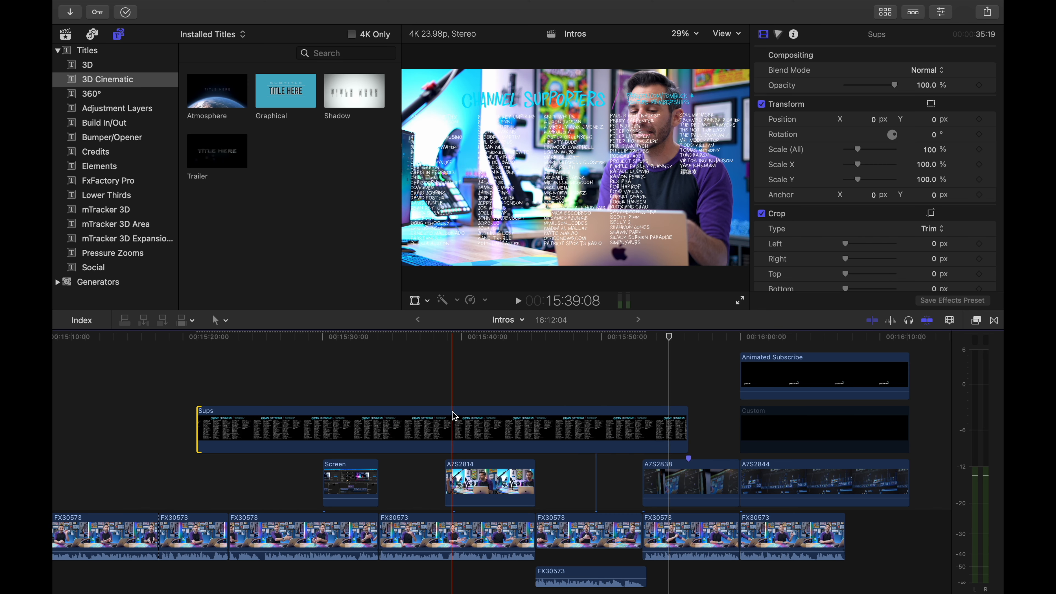
pyautogui.press('super+z')
pyautogui.moveTo(628, 431); pyautogui.dragTo(677, 429)
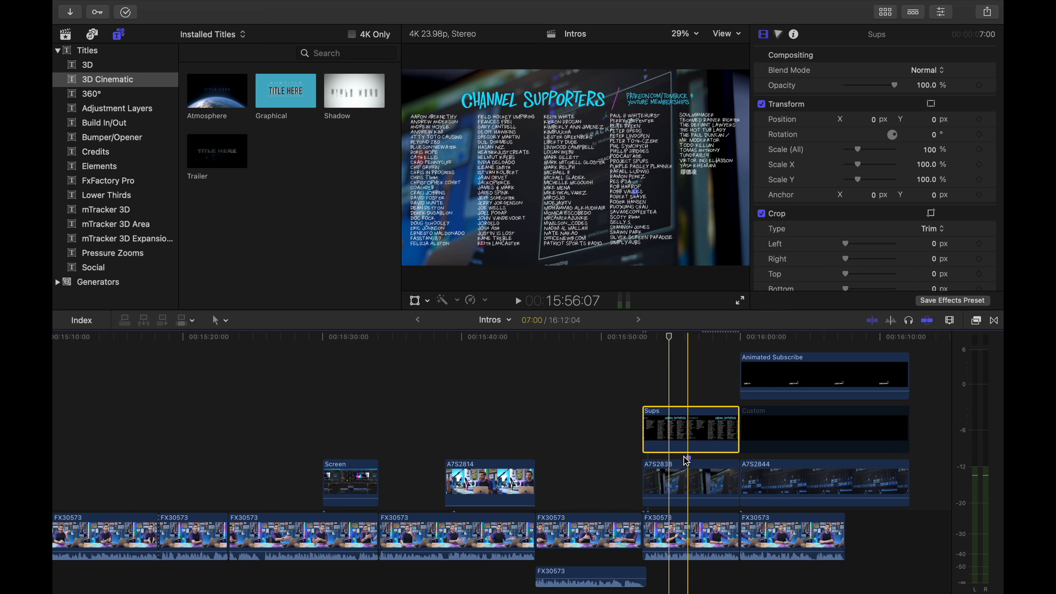
# Cut the marker above the A7S2838 clip.
pyautogui.rightClick(685, 457)
pyautogui.click(694, 464)
# Set the Sups graphic's scale to 103% and nudge its horizontal position slightly.
pyautogui.click(680, 339)
pyautogui.moveTo(933, 210); pyautogui.dragTo(933, 205)
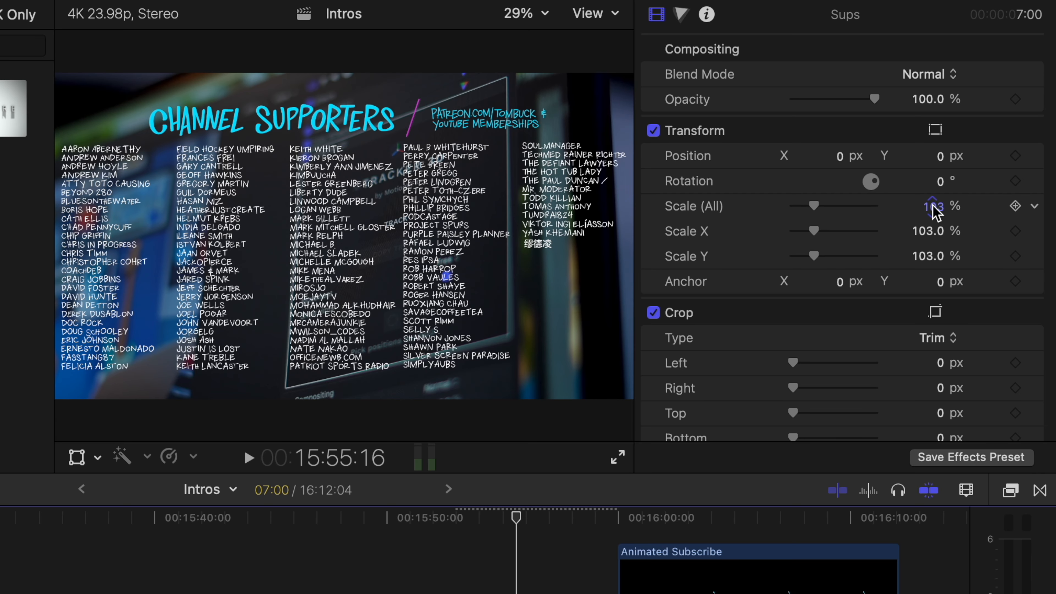
pyautogui.moveTo(838, 156); pyautogui.dragTo(838, 157)
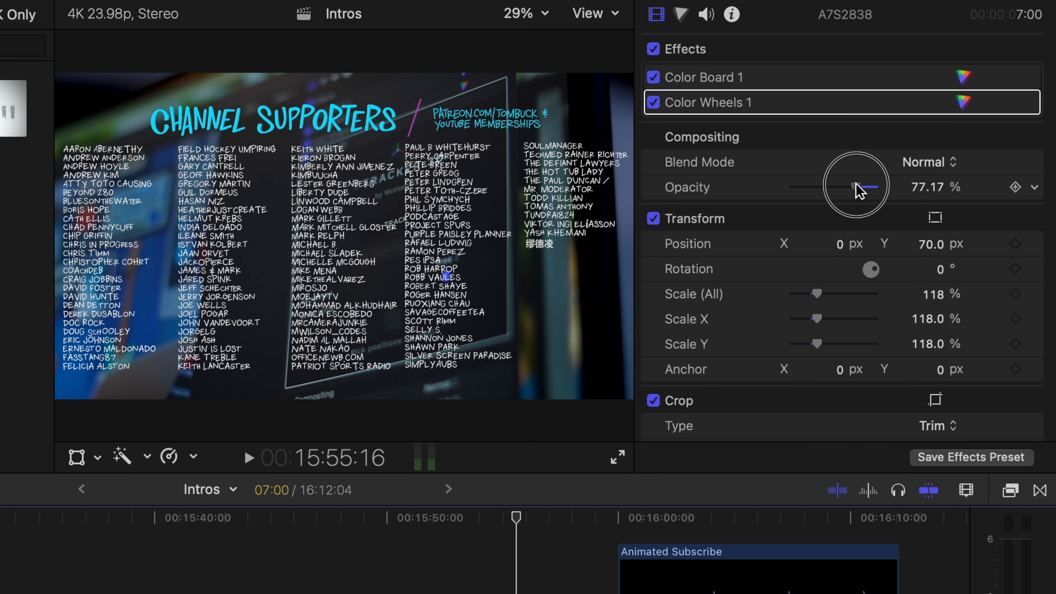
# Lower the A7S2838 background clip's opacity to about 39% and play back the supporters section.
pyautogui.moveTo(857, 187); pyautogui.dragTo(823, 182)
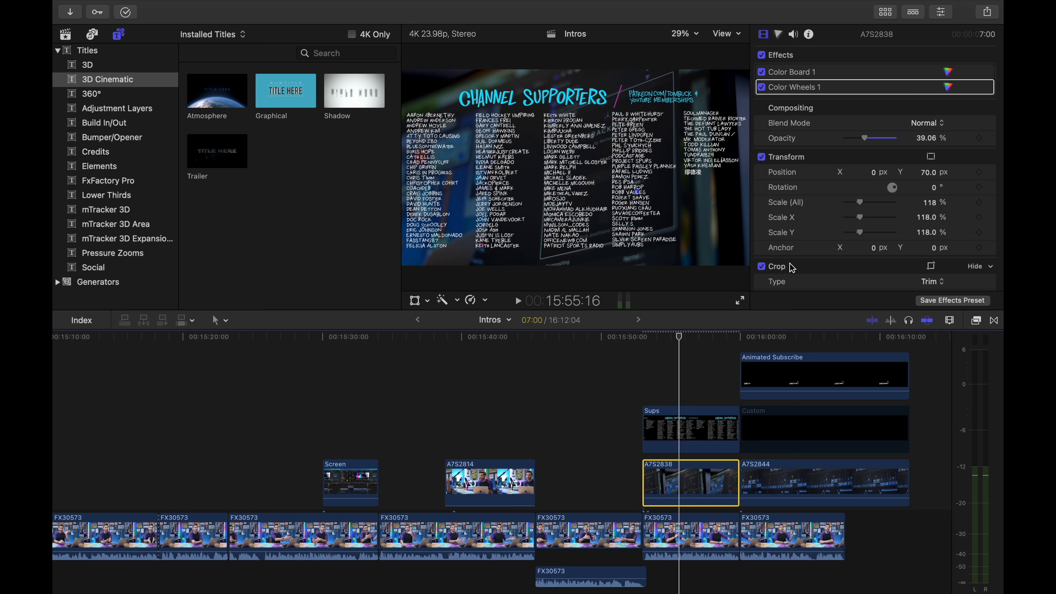
pyautogui.press('space')
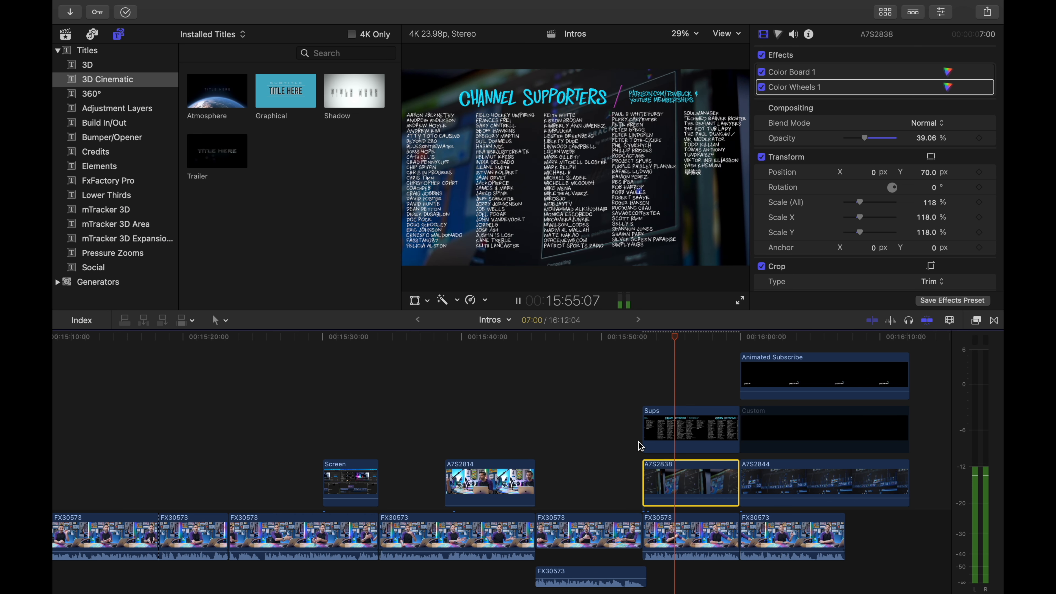
# Lower the volume of the "SOURWAH - Its Going Down - Instrumental Version" music clip under the ending.
pyautogui.scroll(-5, 640, 446)
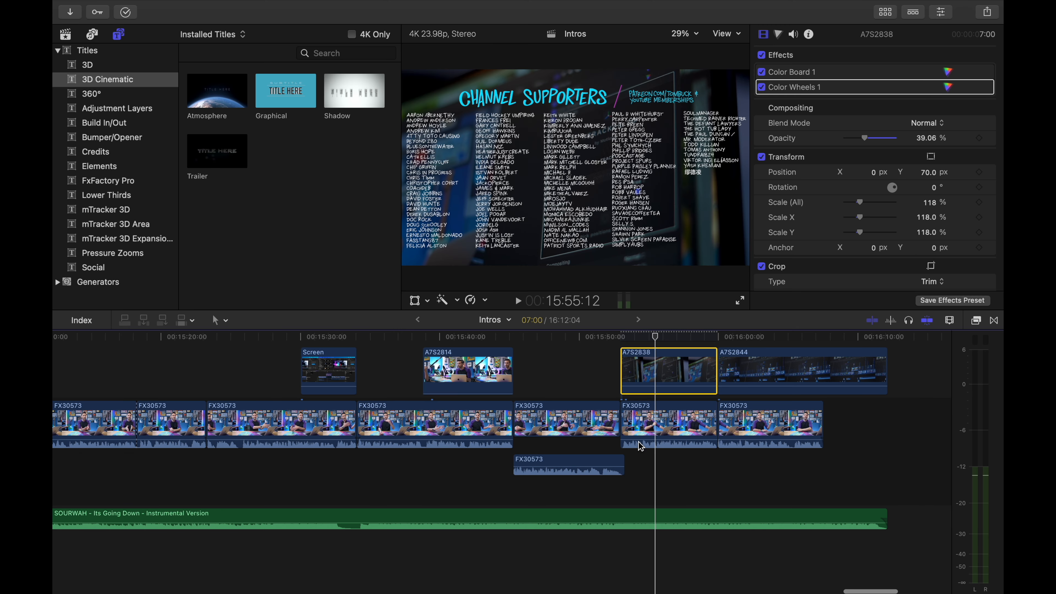
pyautogui.scroll(-2, 638, 443)
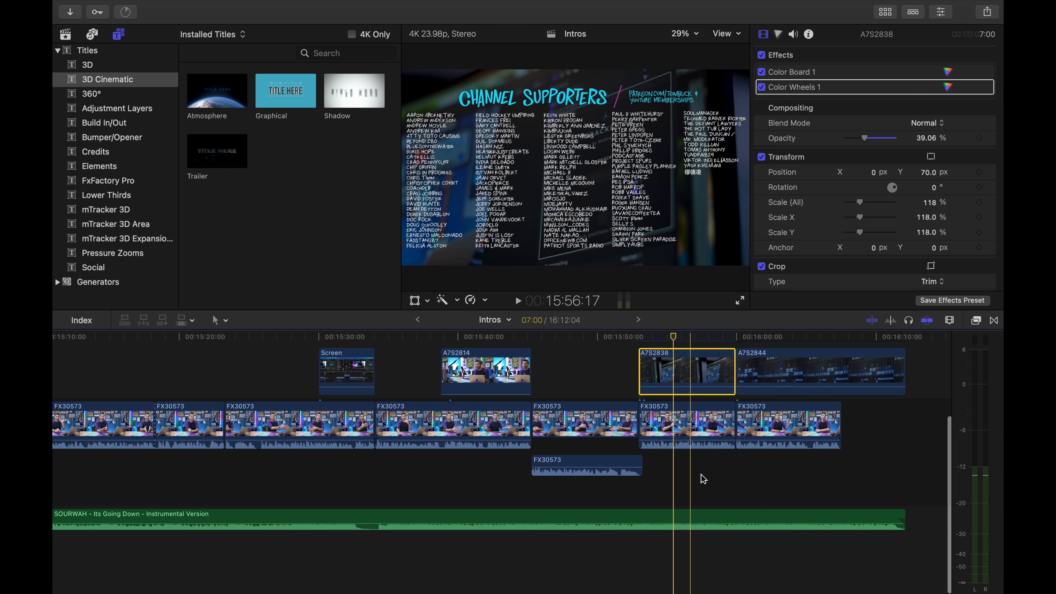
pyautogui.moveTo(679, 524)
pyautogui.moveTo(678, 524); pyautogui.dragTo(676, 550)
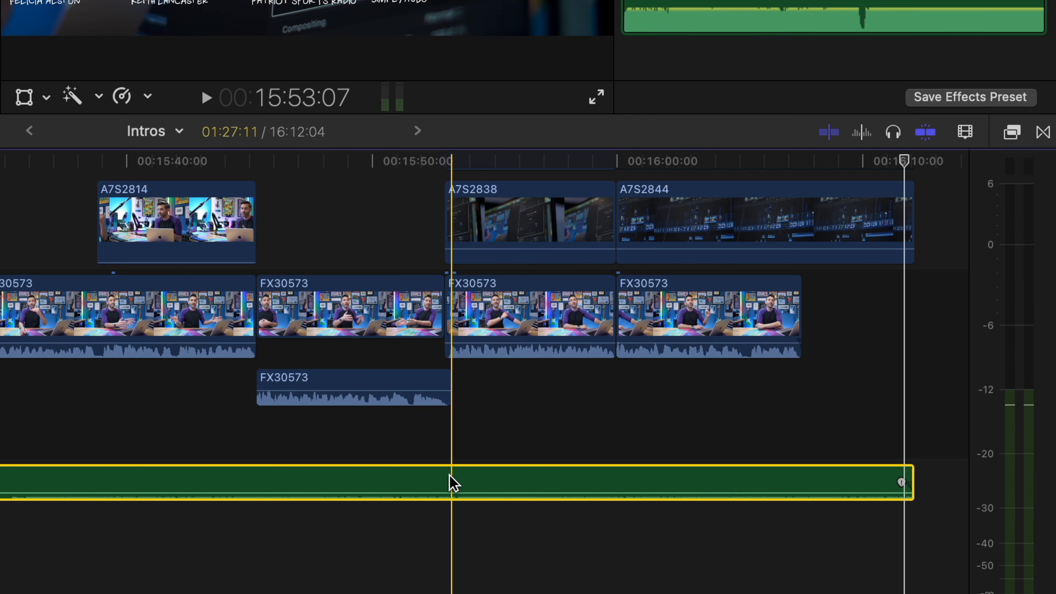
# Split the SOURWAH music clip near the start of the A7S2838 clip and delete the portion before the cut.
pyautogui.press('b')
pyautogui.click(450, 480)
pyautogui.press('a')
pyautogui.click(424, 479)
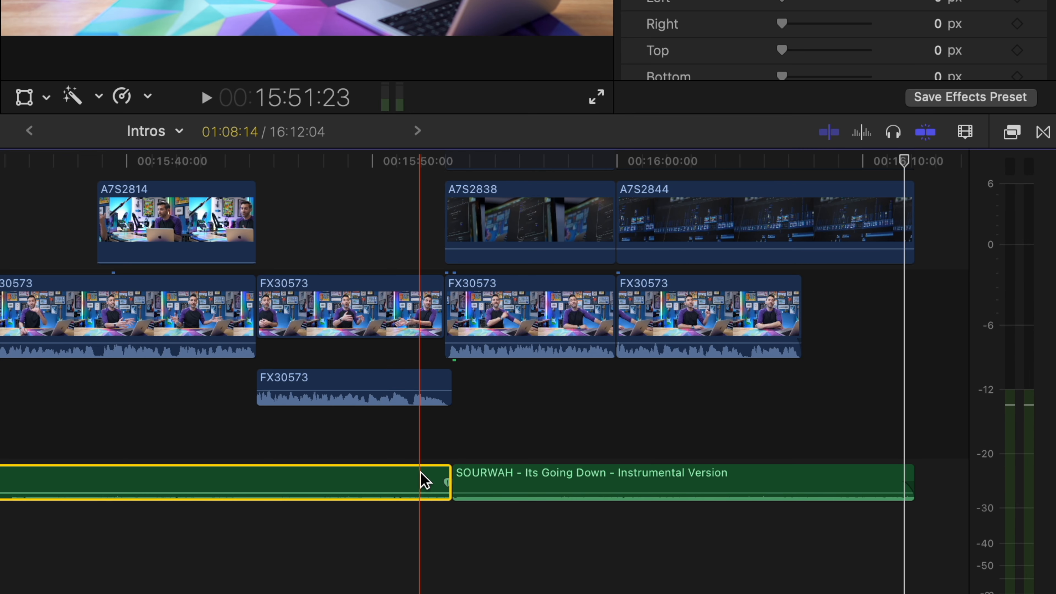
pyautogui.press('Delete')
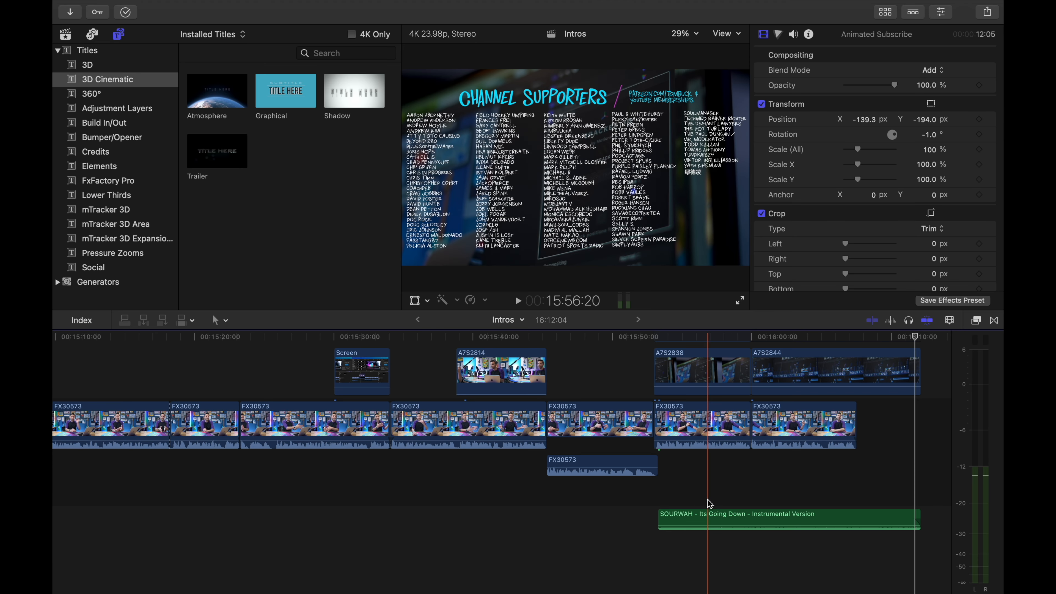
# Extend the SOURWAH clip's start slightly to meet the A7S2838 clip and add a fade-in of about 2 seconds, checking it in playback.
pyautogui.click(662, 515)
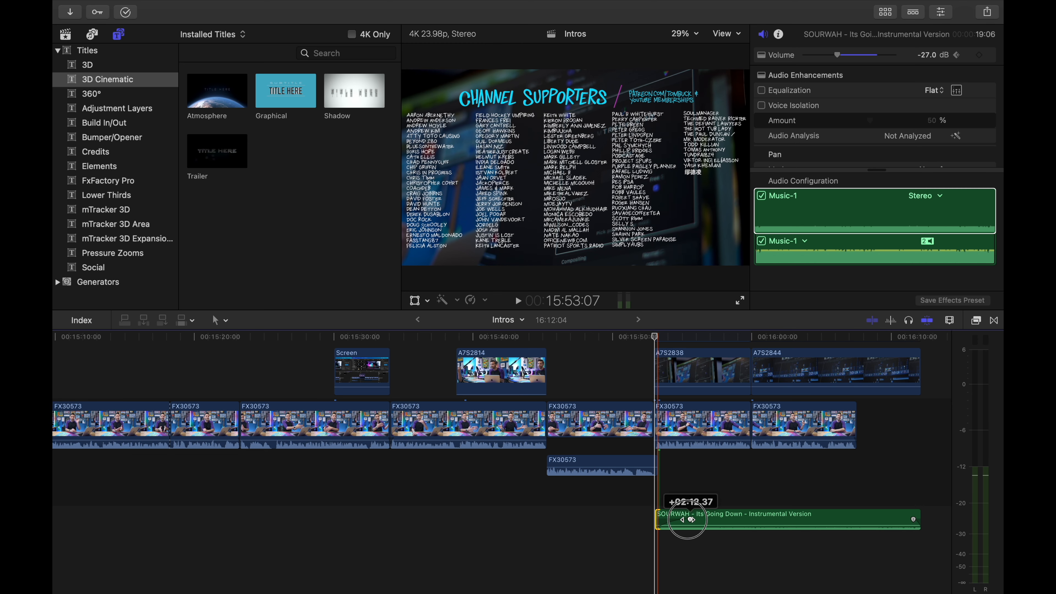
pyautogui.click(641, 499)
pyautogui.press('space')
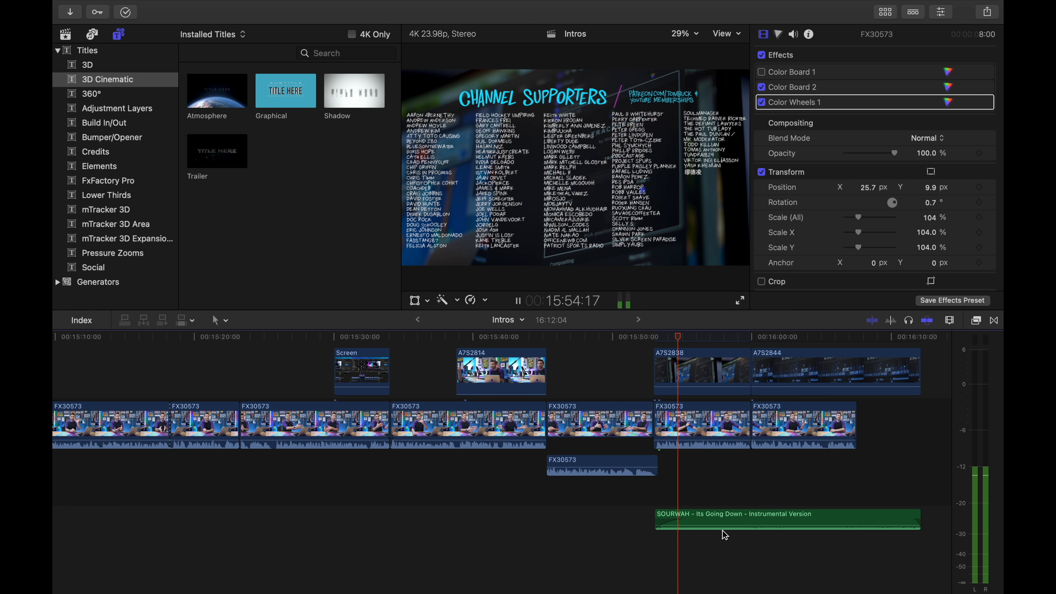
pyautogui.hscroll(4, 722, 530)
pyautogui.scroll(1, 722, 530)
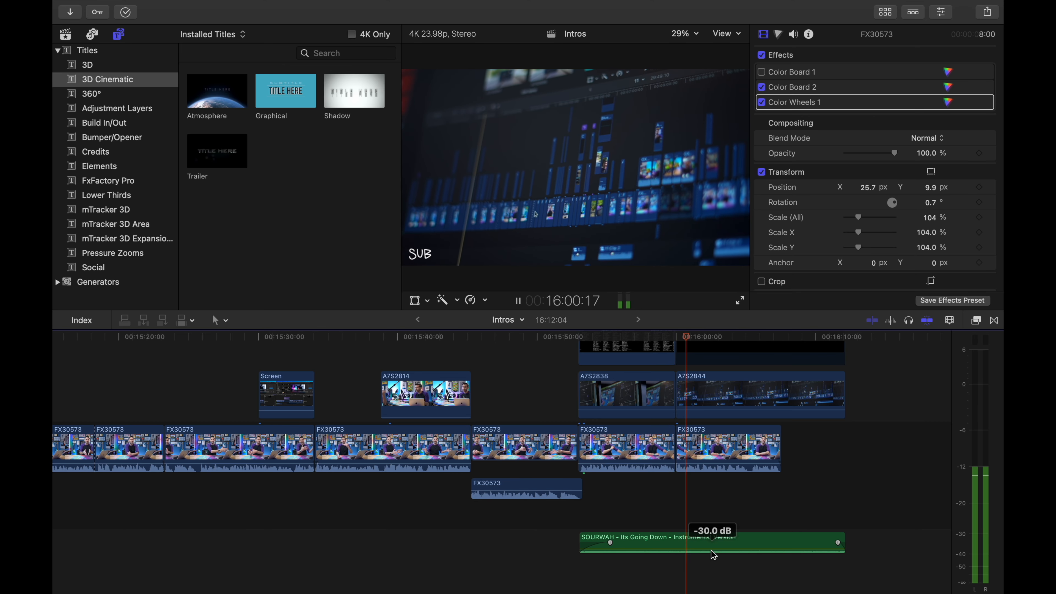
pyautogui.hscroll(5, 710, 549)
pyautogui.scroll(-1, 710, 549)
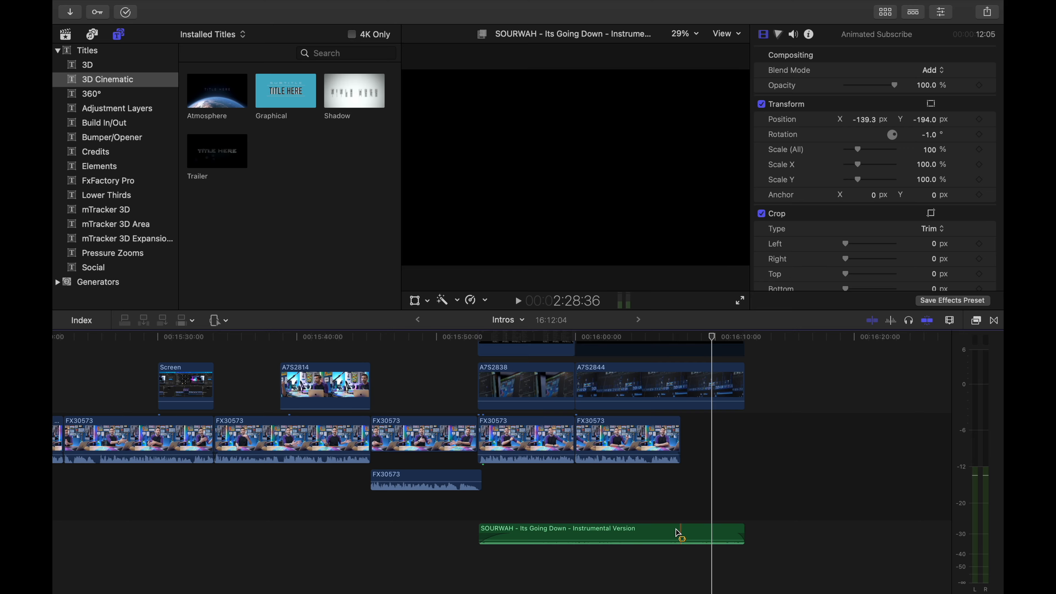
# Raise the SOURWAH music after the last FX30573 clip to about -17 dB and move the ramp's first keyframe slightly earlier.
pyautogui.moveTo(676, 532)
pyautogui.mouseDown()
pyautogui.moveTo(750, 530)
pyautogui.moveTo(692, 540)
pyautogui.mouseUp()
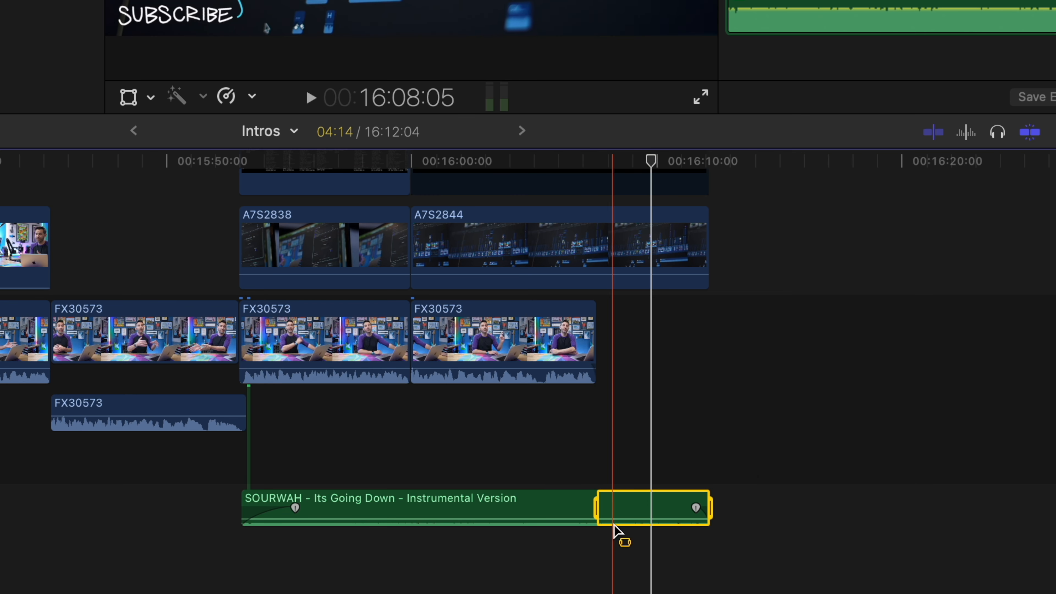
pyautogui.moveTo(617, 520); pyautogui.dragTo(618, 510)
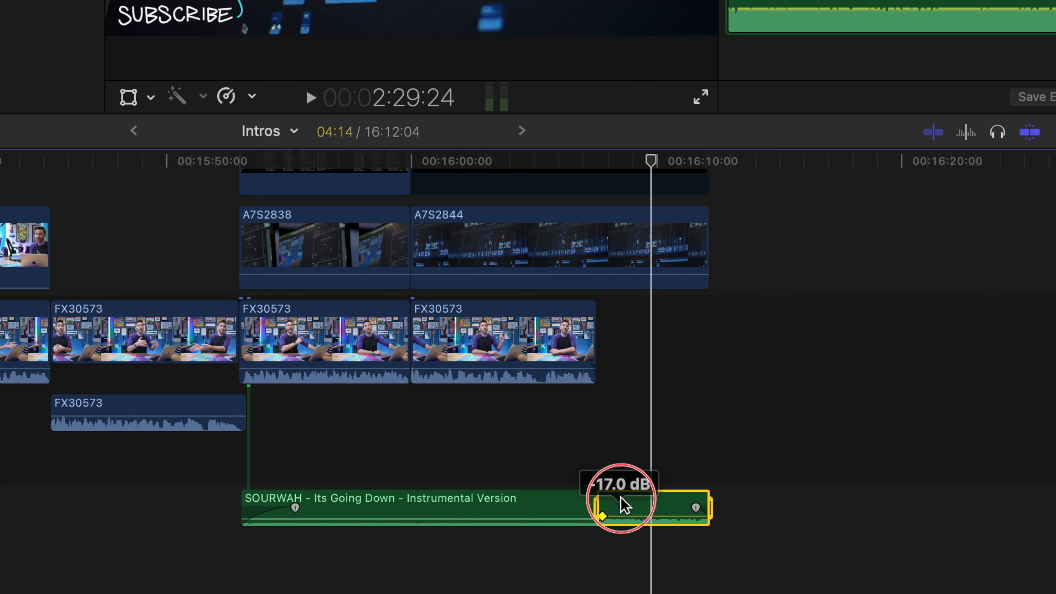
pyautogui.click(601, 464)
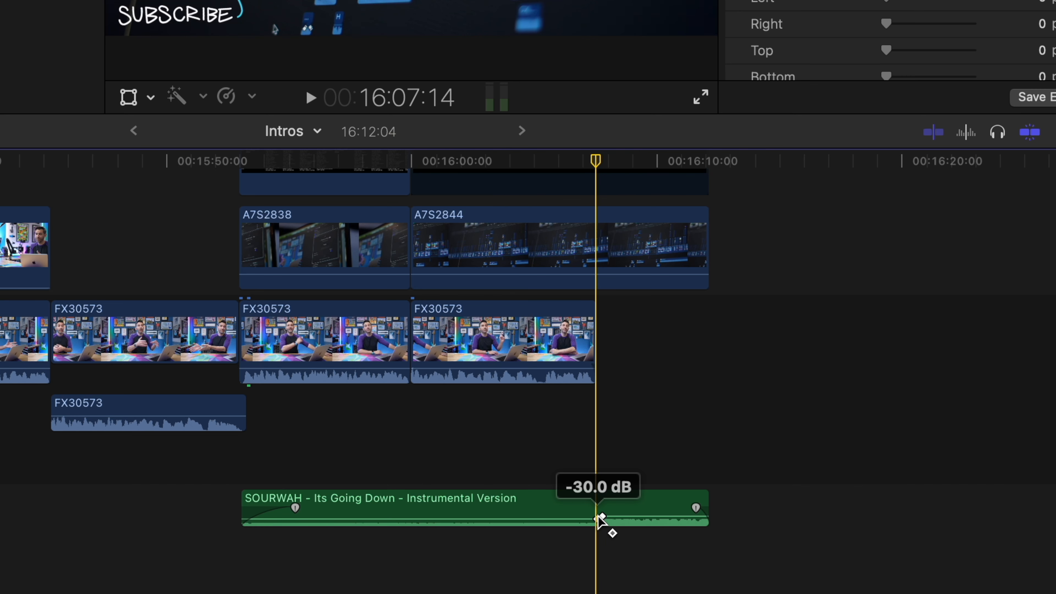
pyautogui.moveTo(597, 517); pyautogui.dragTo(586, 518)
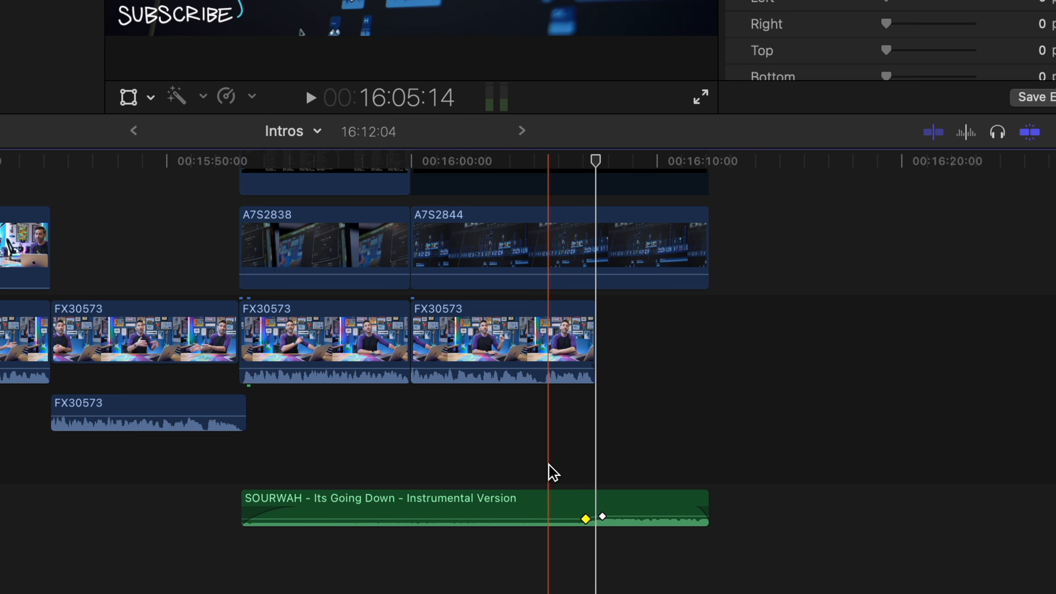
pyautogui.press('space')
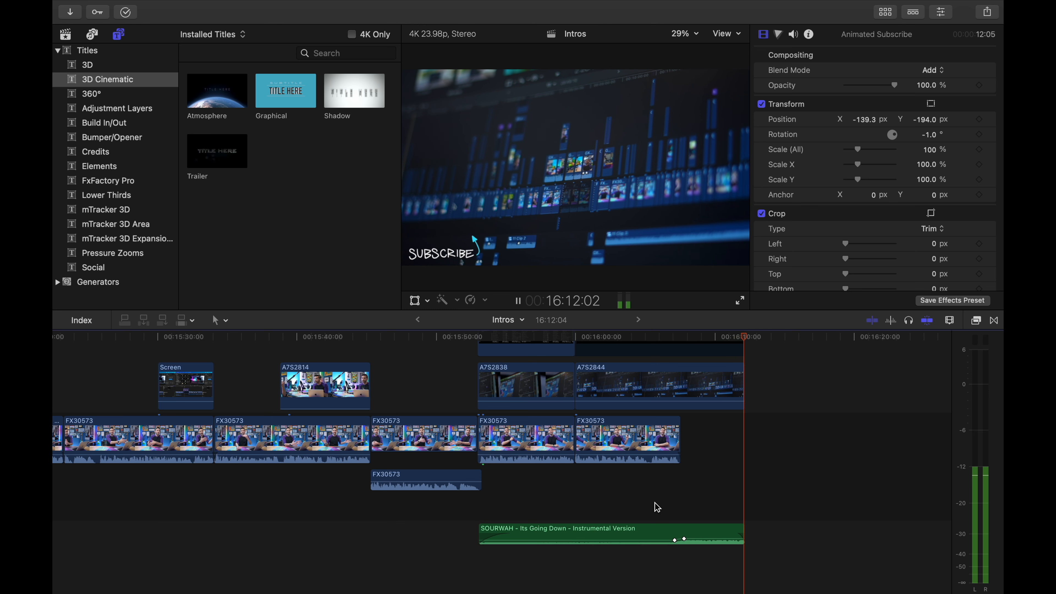
# Delete the disabled Custom title beneath the Animated Subscribe clip.
pyautogui.scroll(3, 657, 507)
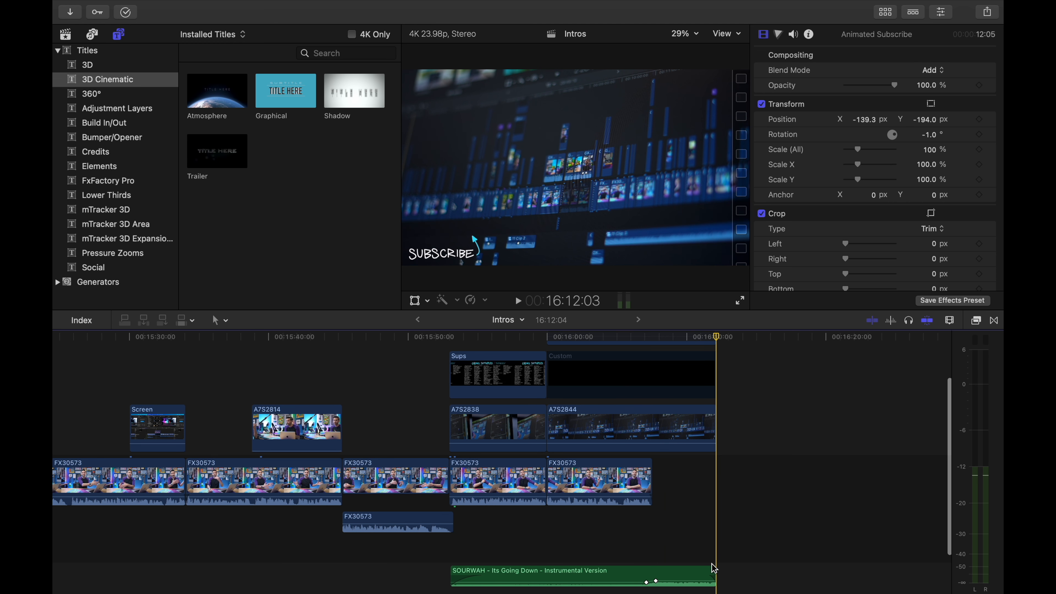
pyautogui.scroll(5, 707, 540)
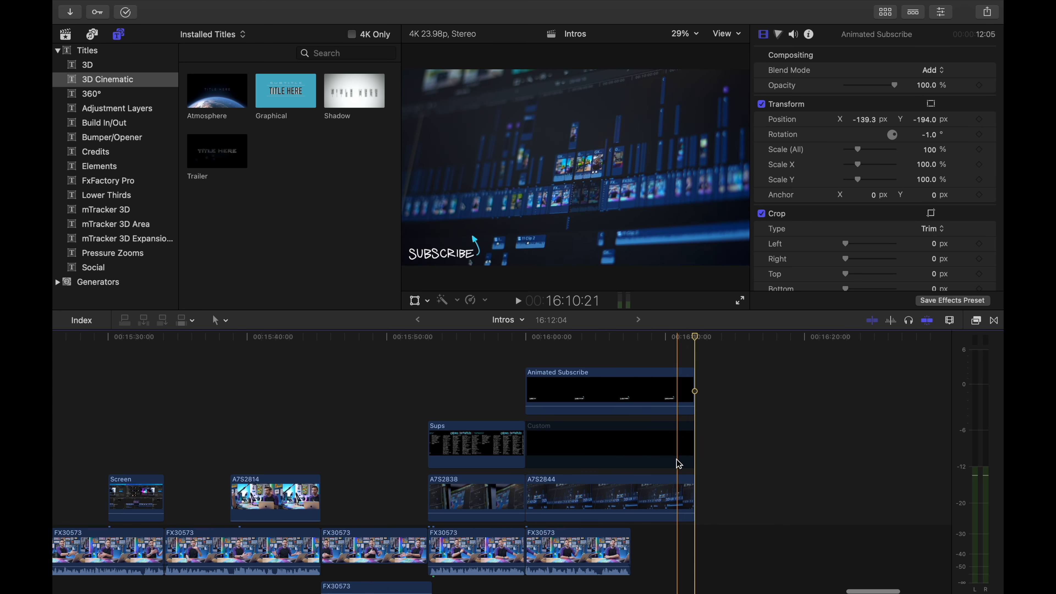
pyautogui.click(613, 439)
pyautogui.press('Delete')
# Duplicate the Poetic Wax (14 Minutes) music clip so the copy overlaps the end of the original.
pyautogui.hscroll(-2, 582, 416)
pyautogui.scroll(-3, 582, 416)
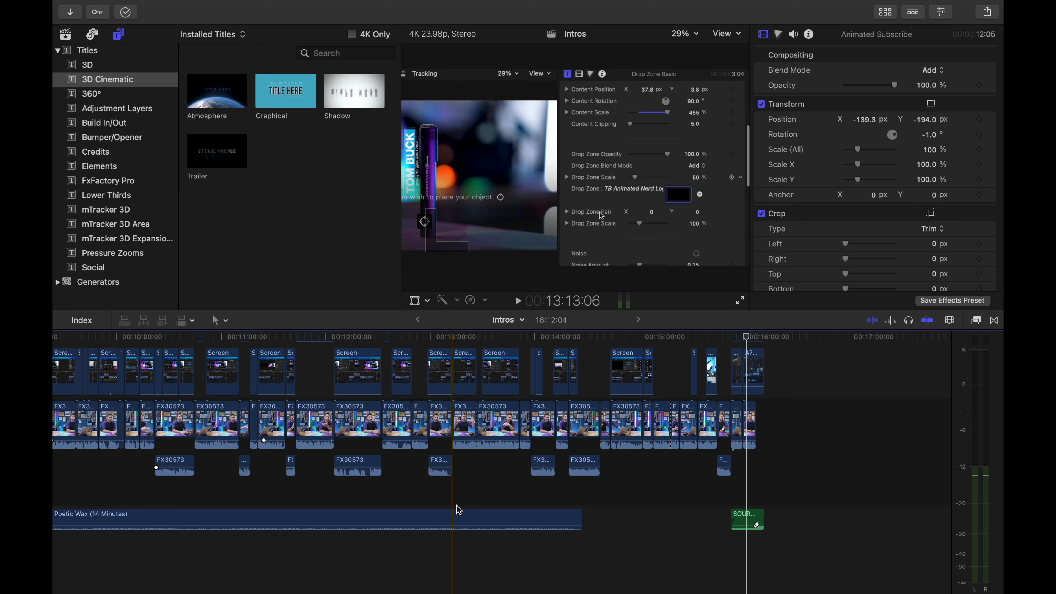
pyautogui.hscroll(2, 455, 507)
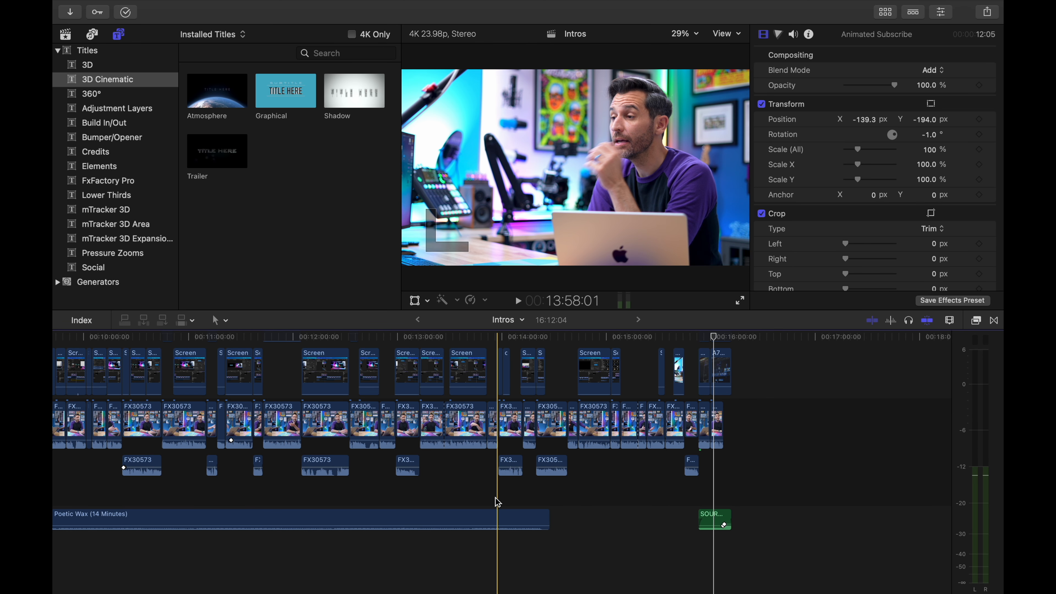
pyautogui.hscroll(-2, 496, 503)
pyautogui.click(463, 524)
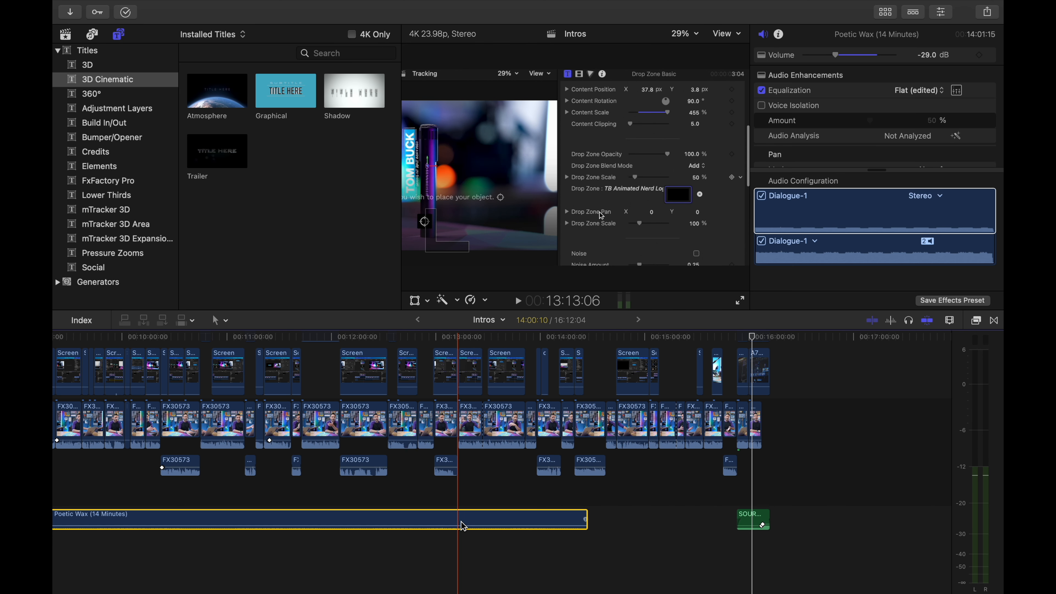
pyautogui.press('super+v')
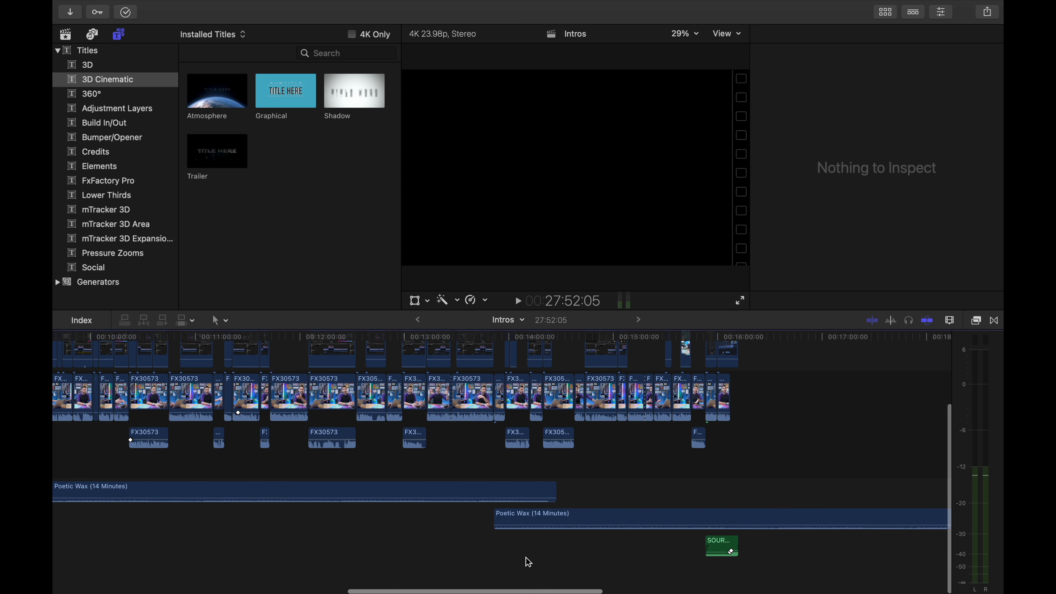
# Disable the FX30573 video and audio clips between about 13:58 and 14:37, over the overlap of the two Poetic Wax clips.
pyautogui.press('super+equal')
pyautogui.press('super+equal')
pyautogui.press('super+equal')
pyautogui.hscroll(15, 521, 560)
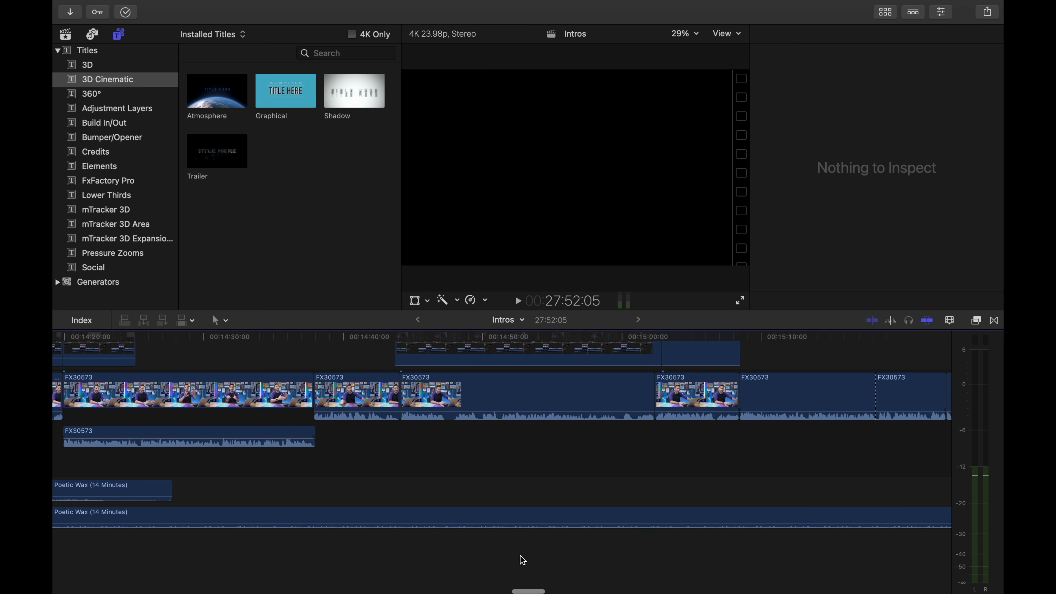
pyautogui.hscroll(-6, 519, 557)
pyautogui.hscroll(-6, 522, 559)
pyautogui.click(616, 398)
pyautogui.click(557, 395)
pyautogui.click(432, 433)
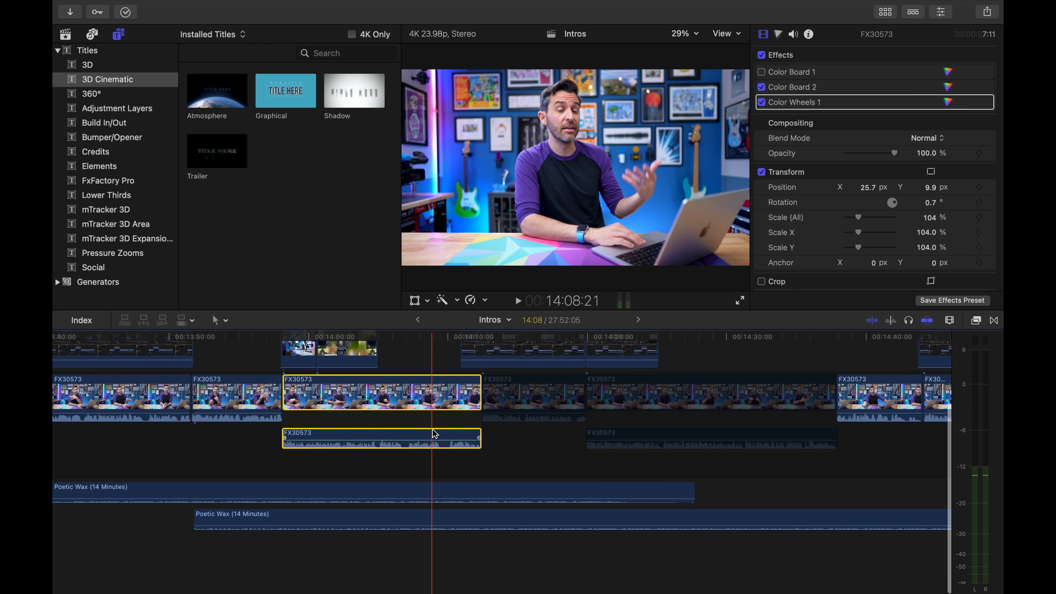
# Disable the second Poetic Wax clip and shorten the first one to end at about 14:11 with a fade-out.
pyautogui.click(473, 509)
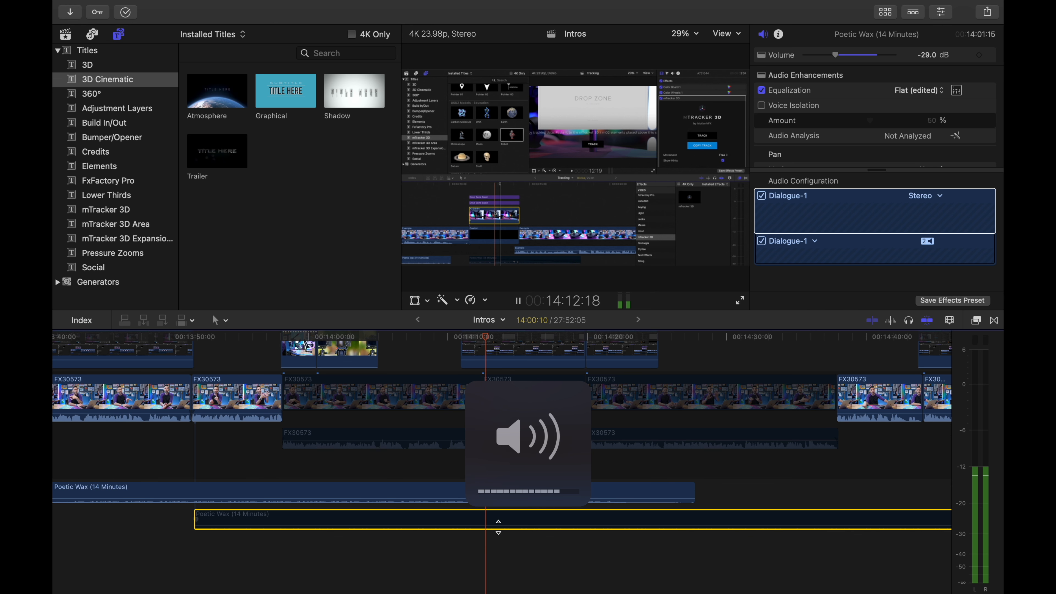
pyautogui.click(534, 549)
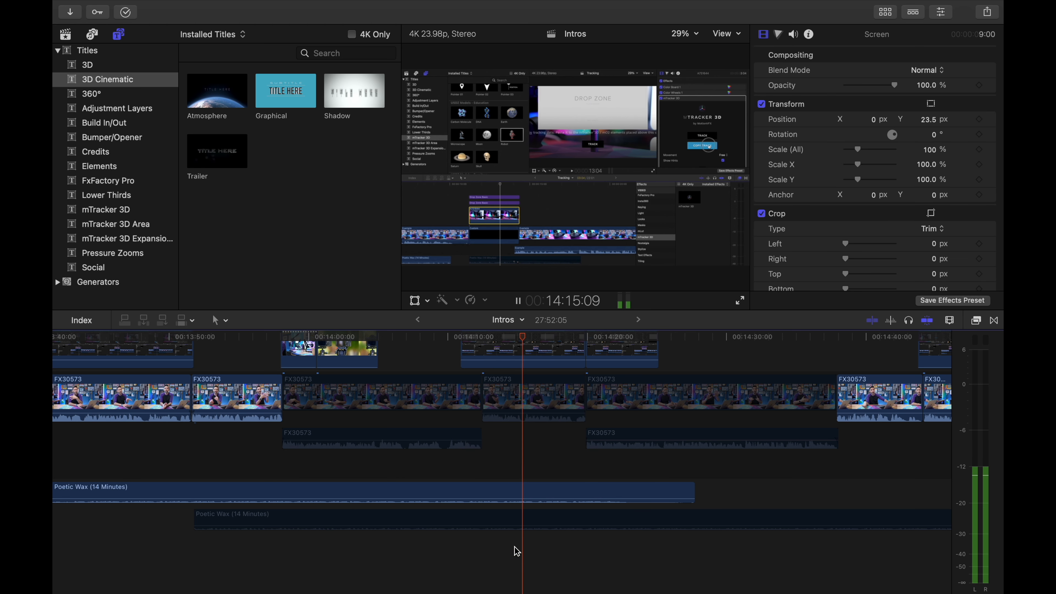
pyautogui.press('space')
pyautogui.moveTo(692, 487); pyautogui.dragTo(453, 494)
# Re-enable the second Poetic Wax clip and slide it about 5.5 seconds earlier.
pyautogui.click(366, 519)
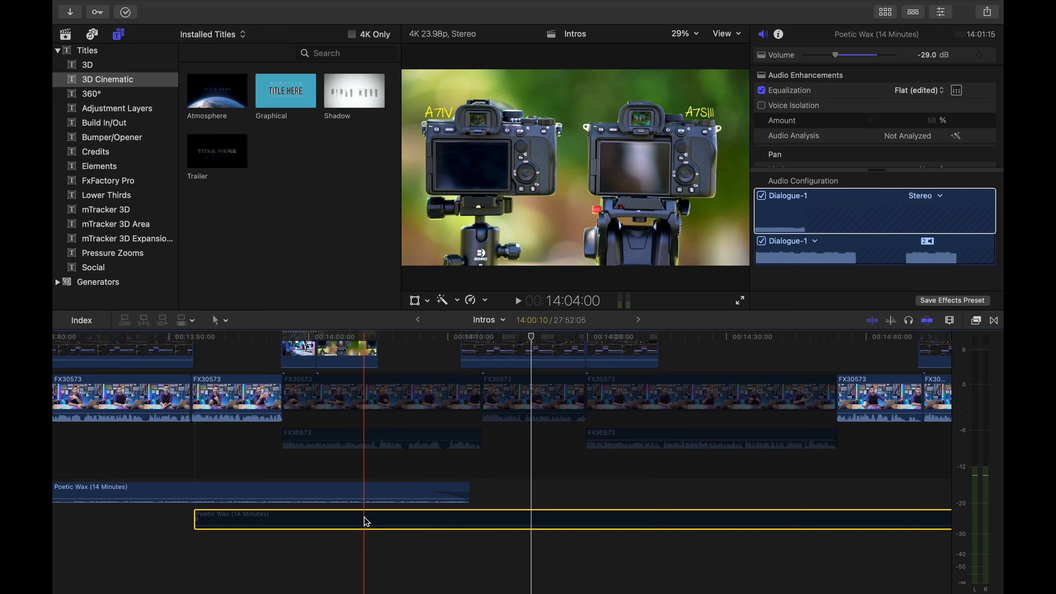
pyautogui.press('v')
pyautogui.click(398, 519)
pyautogui.moveTo(399, 522); pyautogui.dragTo(323, 522)
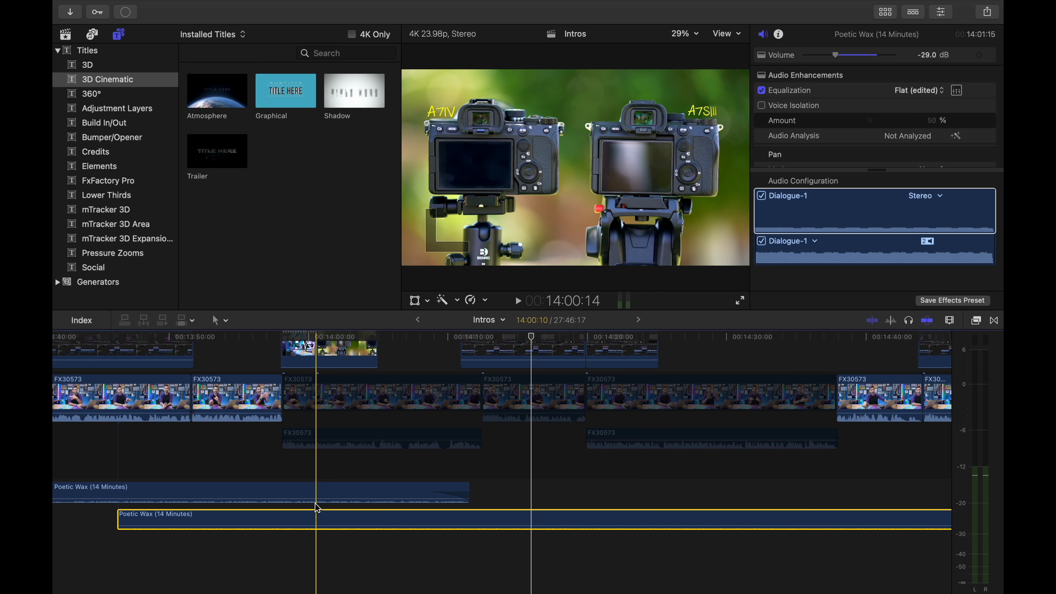
# Disable the FX30573 clip at about 13:51 and nudge the second Poetic Wax clip about 13 frames earlier while playing back the overlap.
pyautogui.click(217, 397)
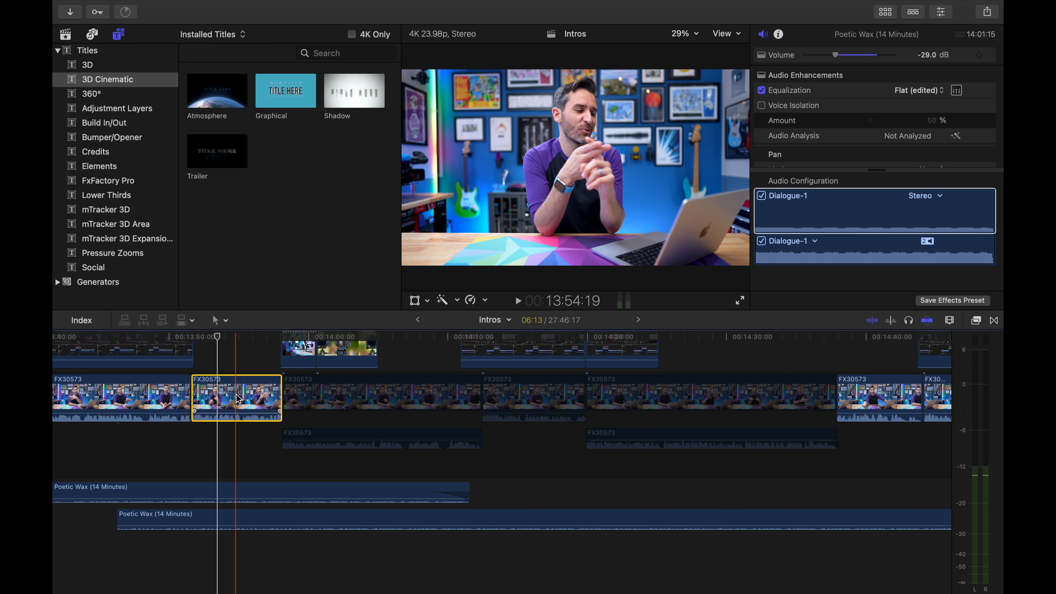
pyautogui.press('space')
pyautogui.click(259, 522)
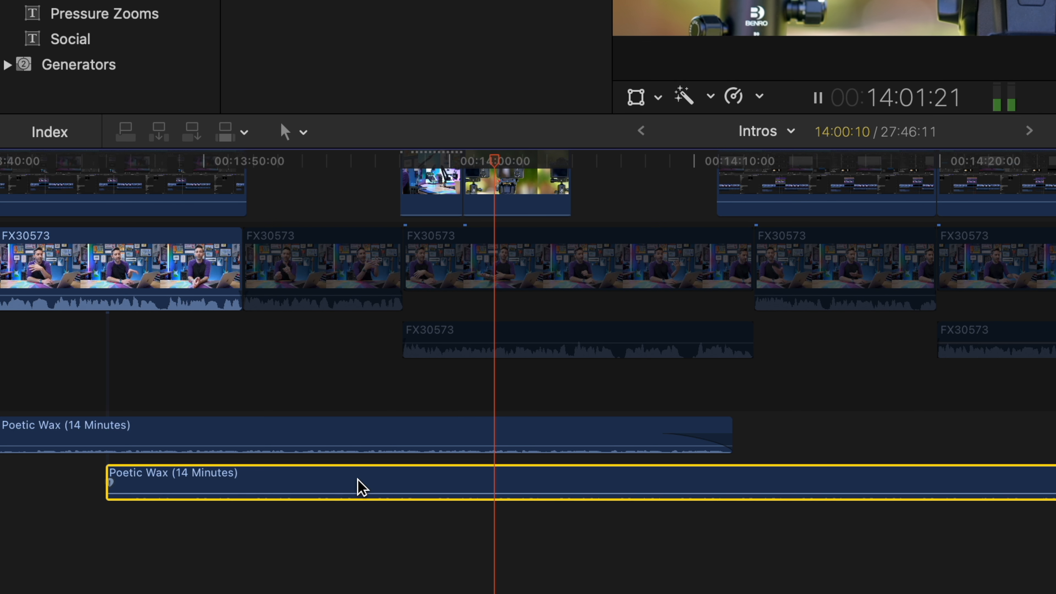
pyautogui.press(',')
pyautogui.press(',')
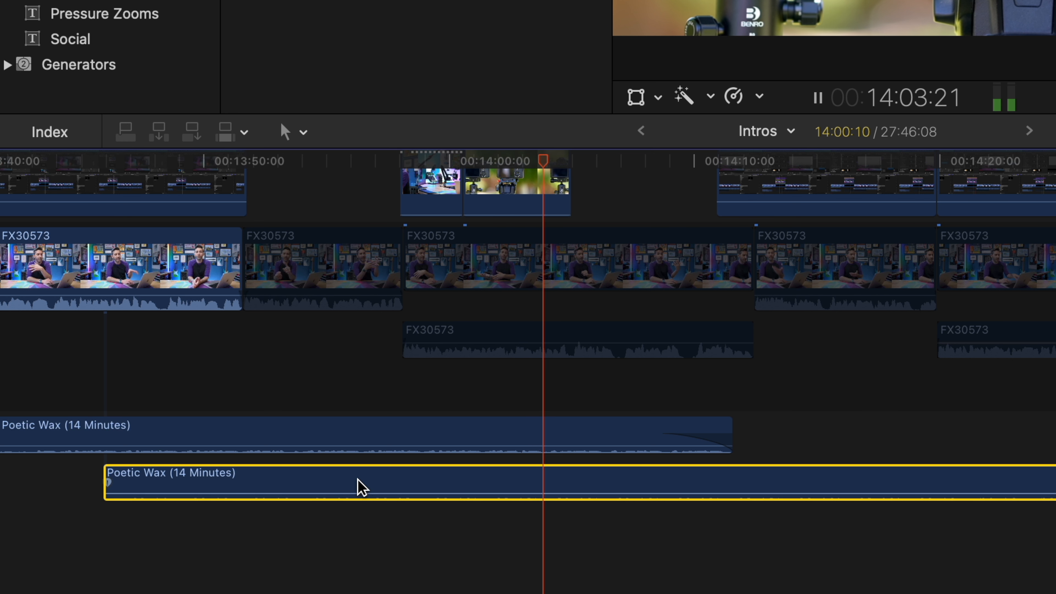
pyautogui.press(',')
pyautogui.press(',')
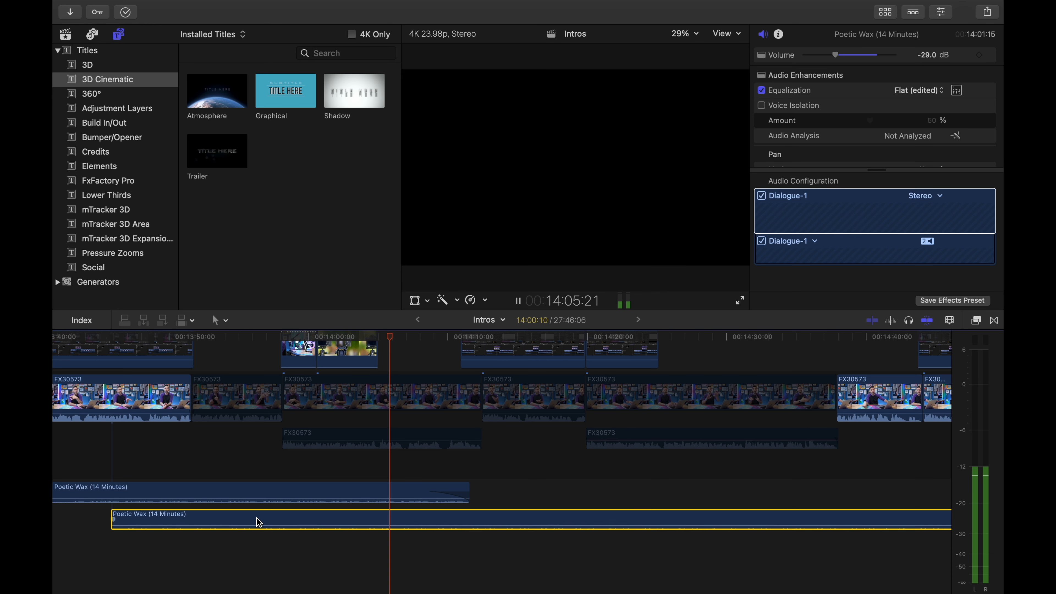
pyautogui.press(',')
pyautogui.press(',')
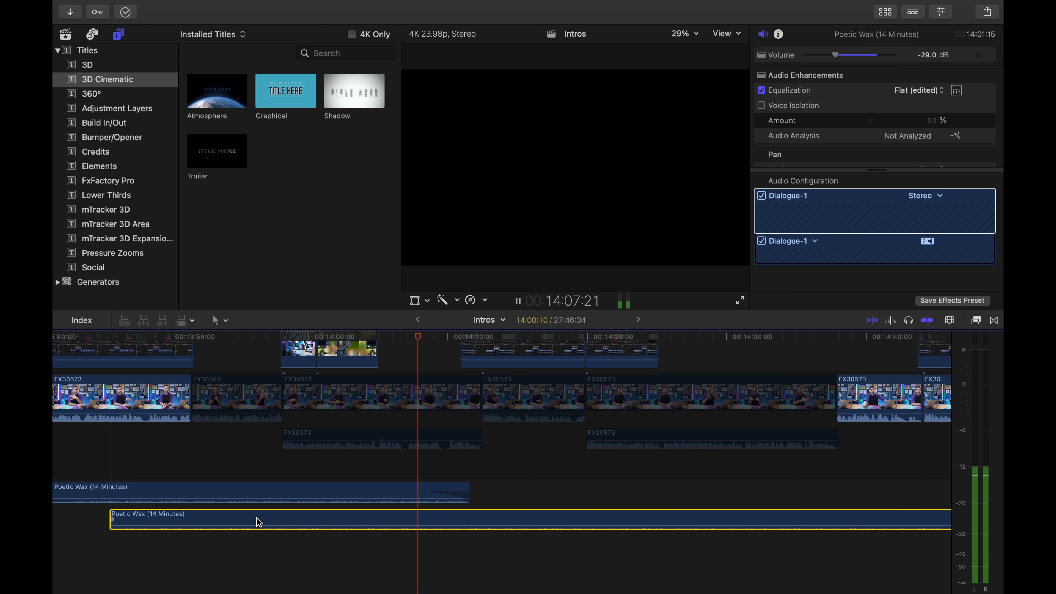
pyautogui.press('space')
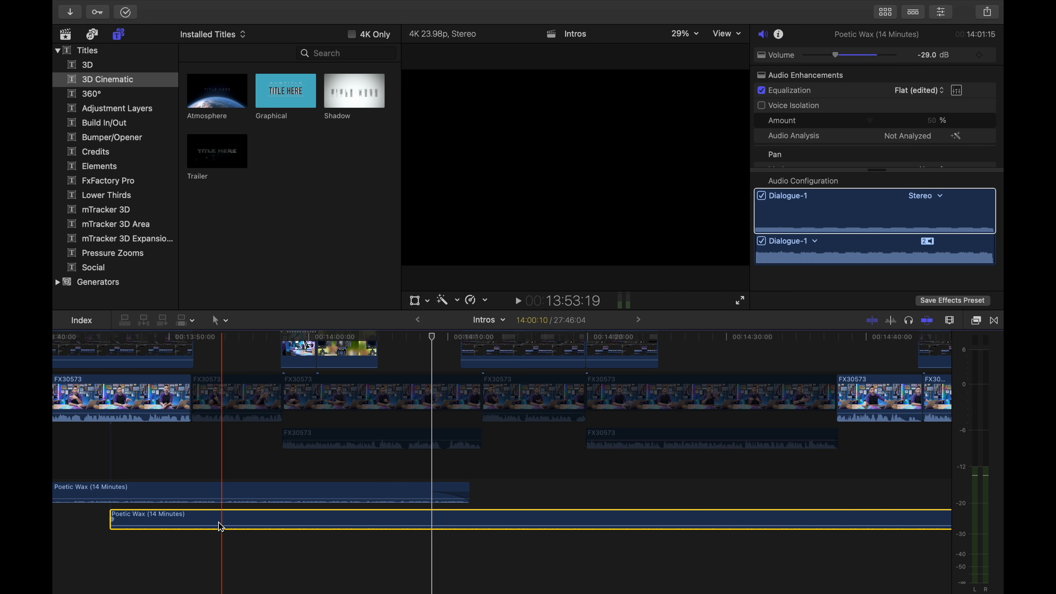
pyautogui.press('space')
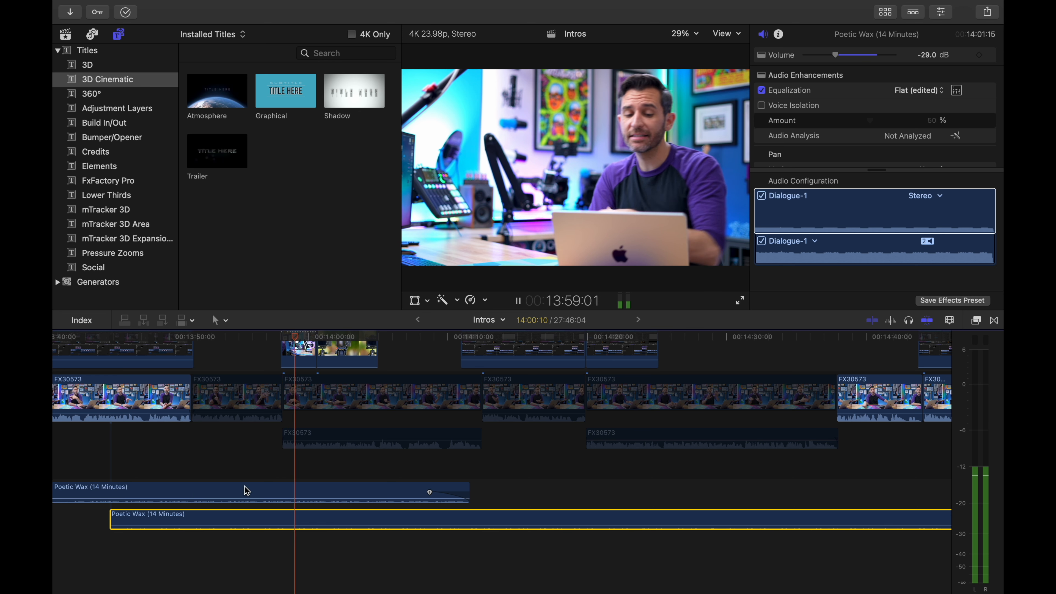
pyautogui.press('space')
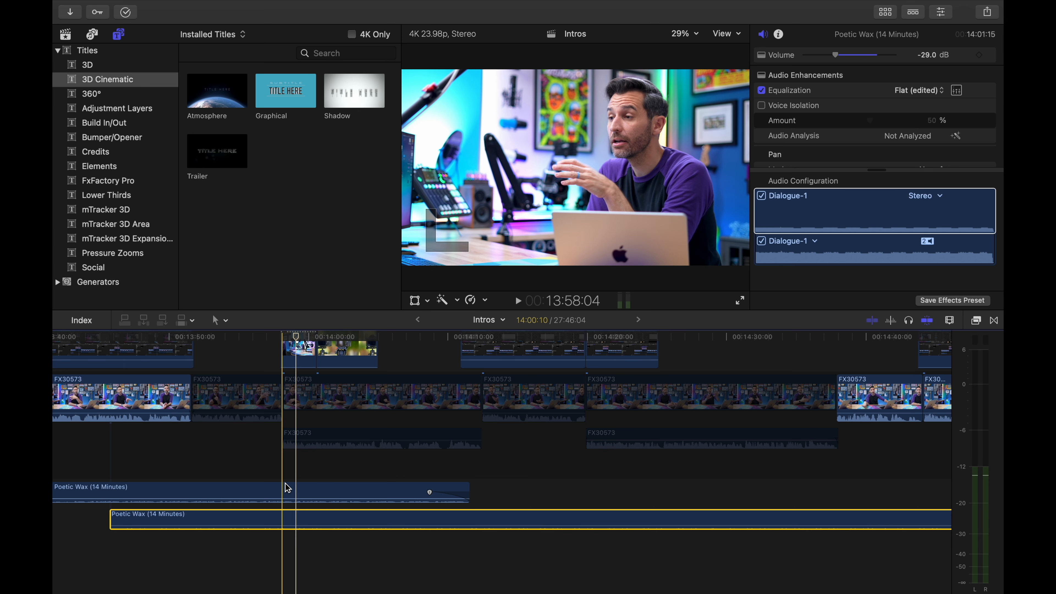
pyautogui.press('space')
pyautogui.press('space')
# Trim the second Poetic Wax clip's start to about 14:08 and add a fade-in to crossfade with the first clip.
pyautogui.moveTo(111, 519); pyautogui.dragTo(430, 519)
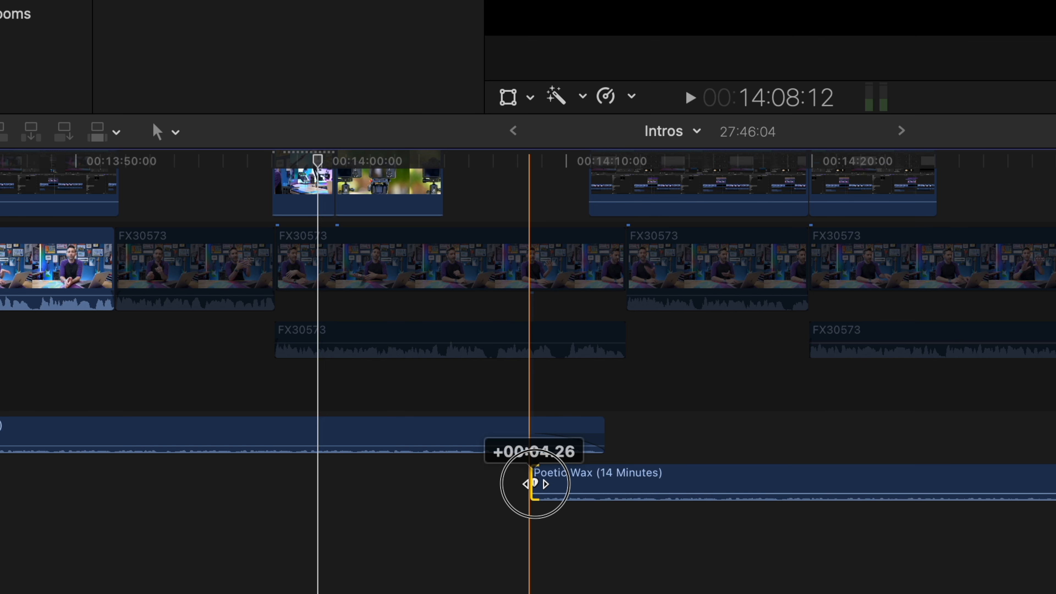
pyautogui.moveTo(534, 484); pyautogui.dragTo(640, 482)
pyautogui.click(494, 388)
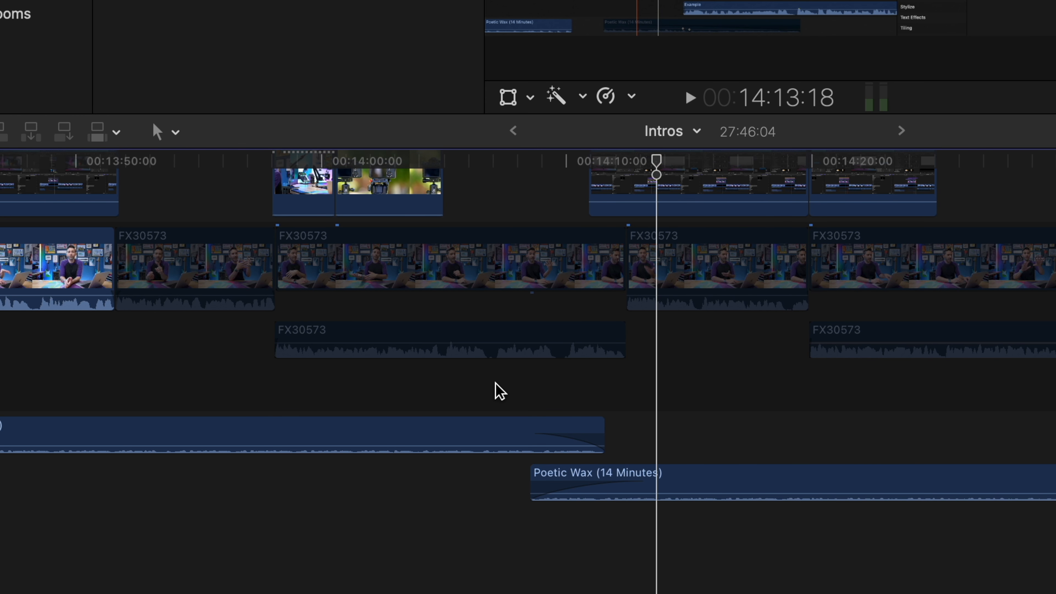
# Re-enable the disabled FX30573 clips between about 13:51 and 14:36.
pyautogui.hscroll(3, 499, 391)
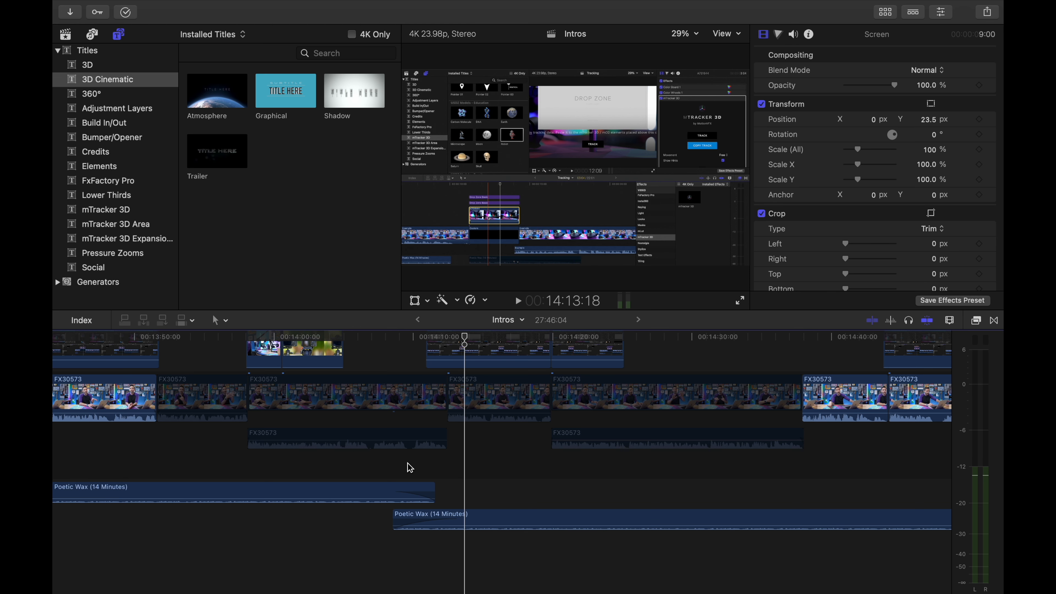
pyautogui.hscroll(20, 409, 467)
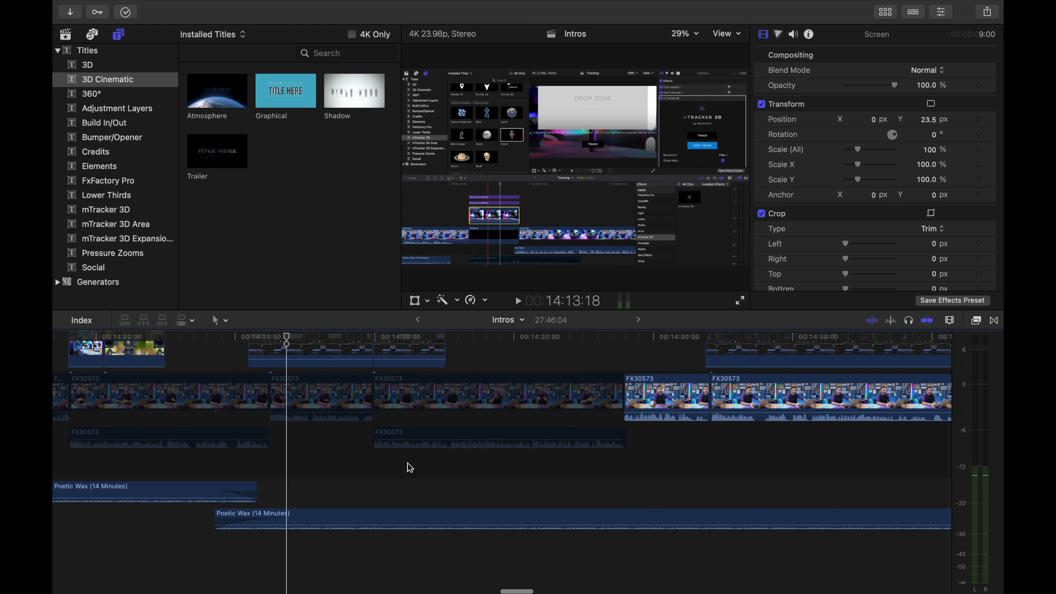
pyautogui.hscroll(-20, 409, 467)
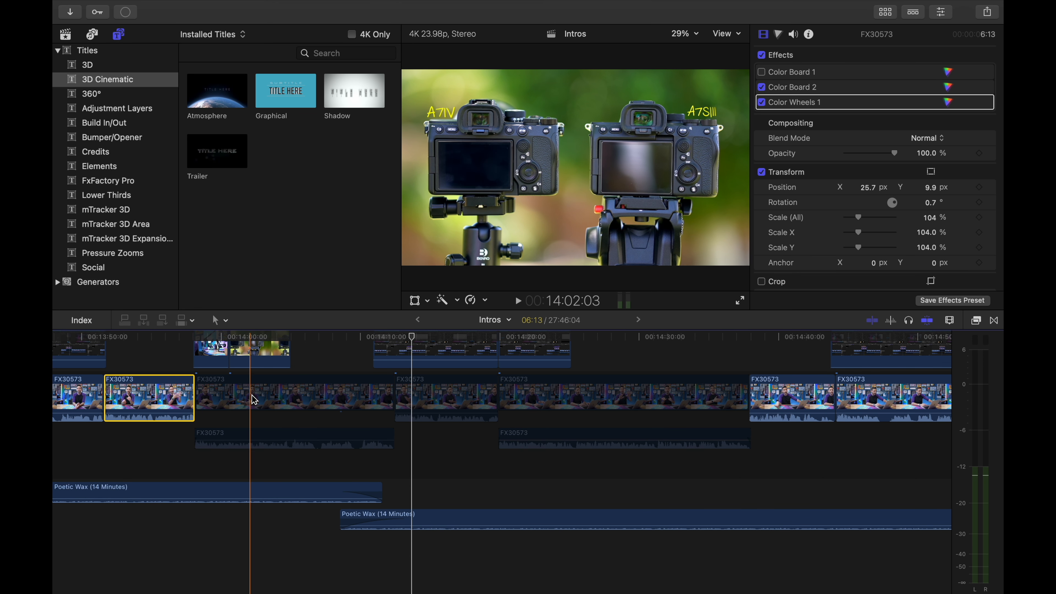
pyautogui.click(291, 395)
pyautogui.click(447, 397)
pyautogui.click(562, 402)
# Cut the Poetic Wax clip at about 15:53, where the SOURWAH track starts, and delete the excess after the cut.
pyautogui.hscroll(20, 562, 402)
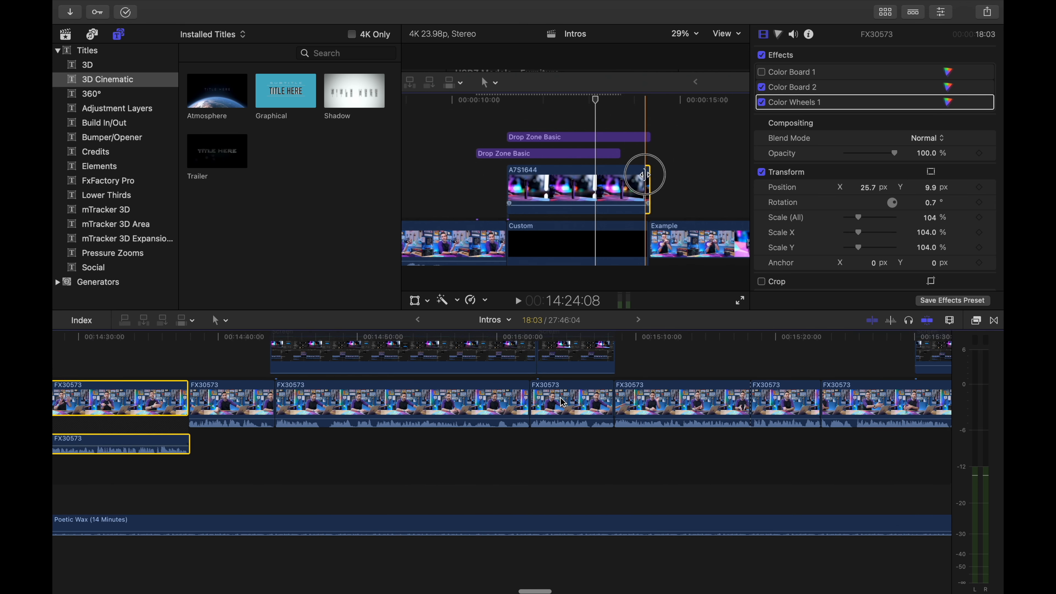
pyautogui.press('b')
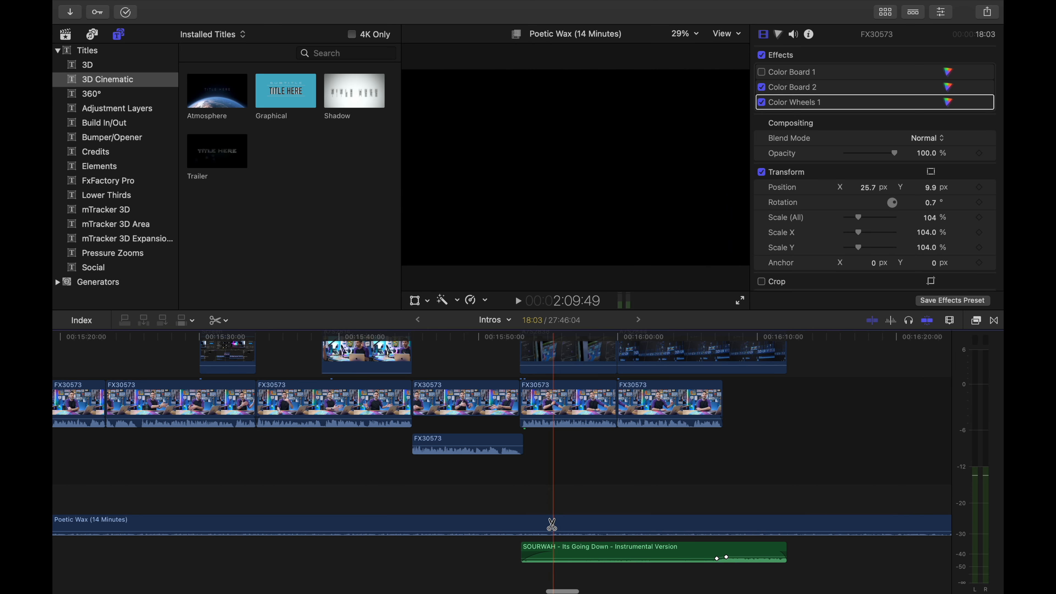
pyautogui.click(522, 526)
pyautogui.press('a')
pyautogui.click(540, 525)
pyautogui.press('Delete')
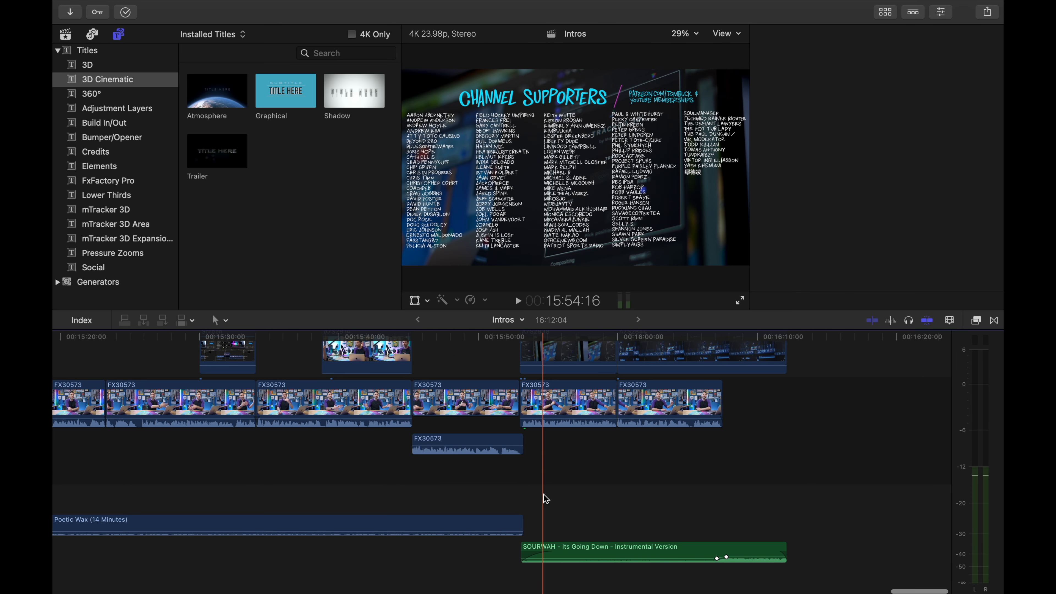
# Add a fade-out of about 4 seconds to the end of the Poetic Wax clip and play back the transition at lower volume.
pyautogui.click(520, 523)
pyautogui.click(521, 524)
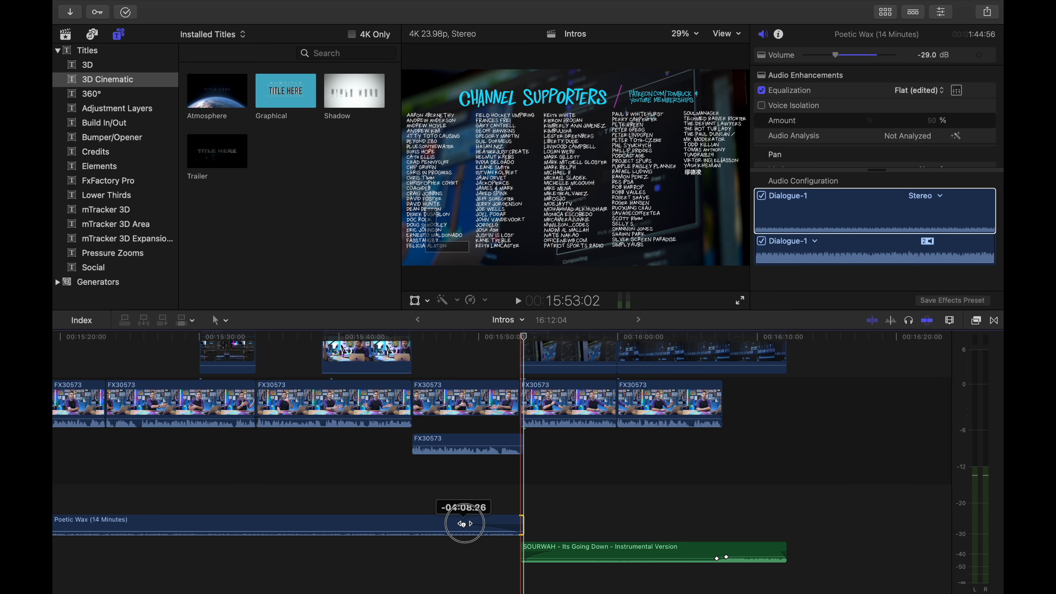
pyautogui.moveTo(464, 523); pyautogui.dragTo(465, 523)
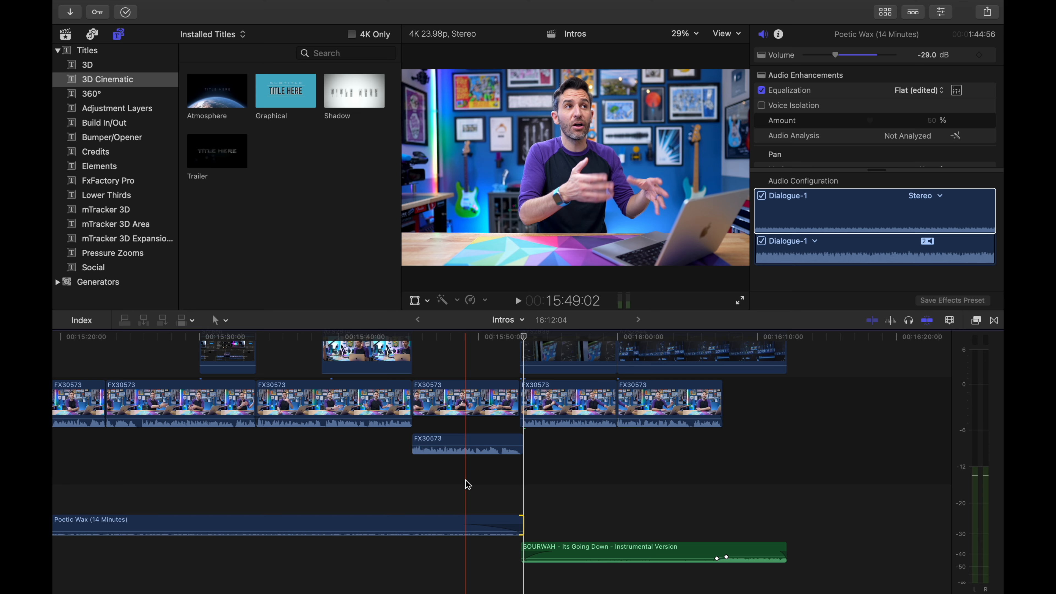
pyautogui.press('space')
pyautogui.press('XF86AudioLowerVolume')
pyautogui.press('XF86AudioLowerVolume')
pyautogui.press('XF86AudioLowerVolume')
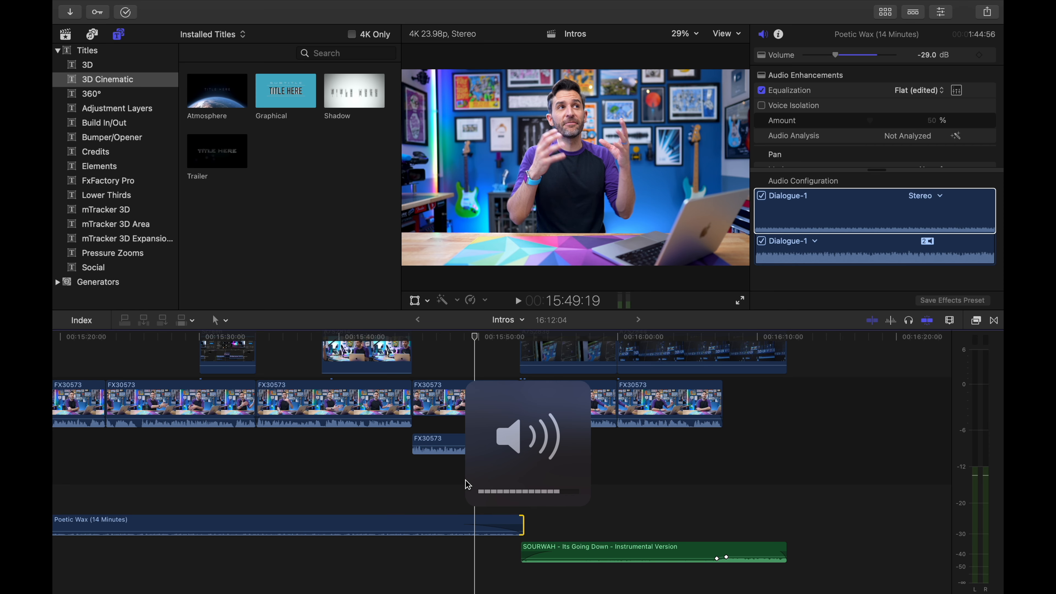
pyautogui.click(444, 483)
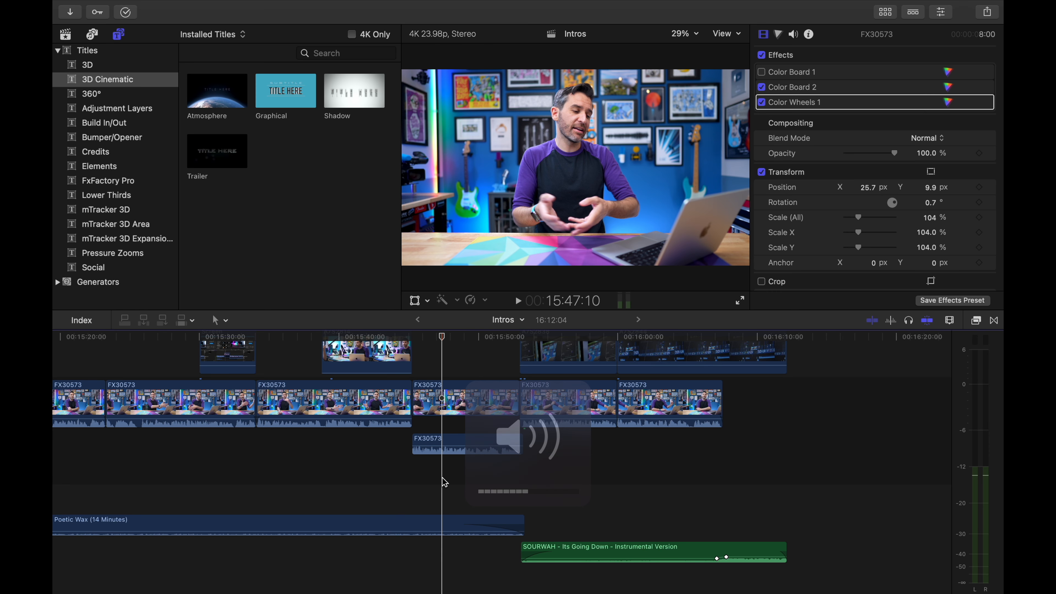
pyautogui.press('space')
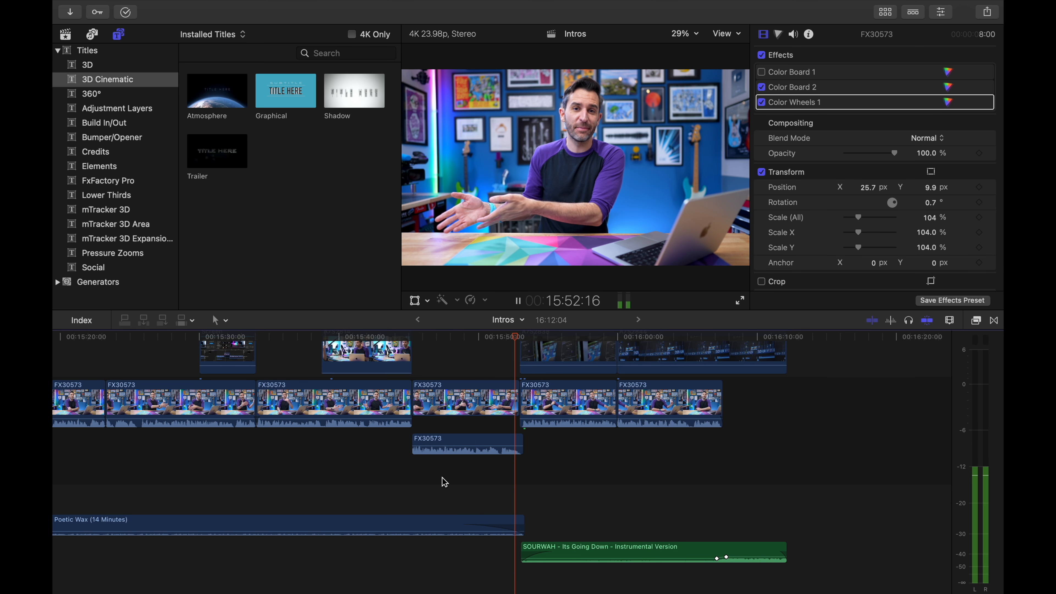
# Extend the Poetic Wax clip's end slightly further over the start of the SOURWAH track and play back the overlap.
pyautogui.click(524, 519)
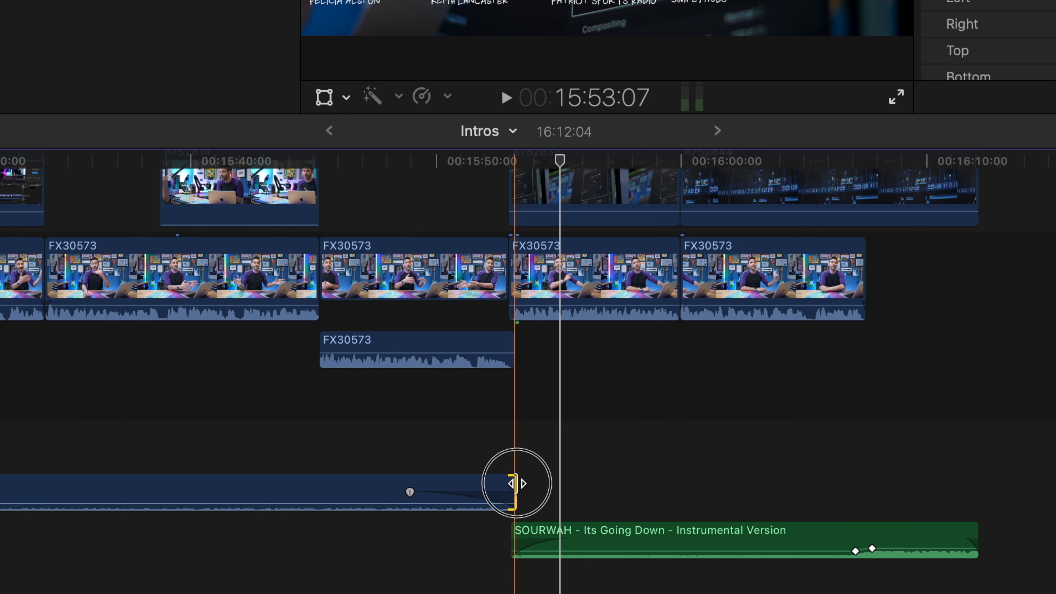
pyautogui.moveTo(515, 483); pyautogui.dragTo(518, 483)
pyautogui.click(467, 445)
pyautogui.press('space')
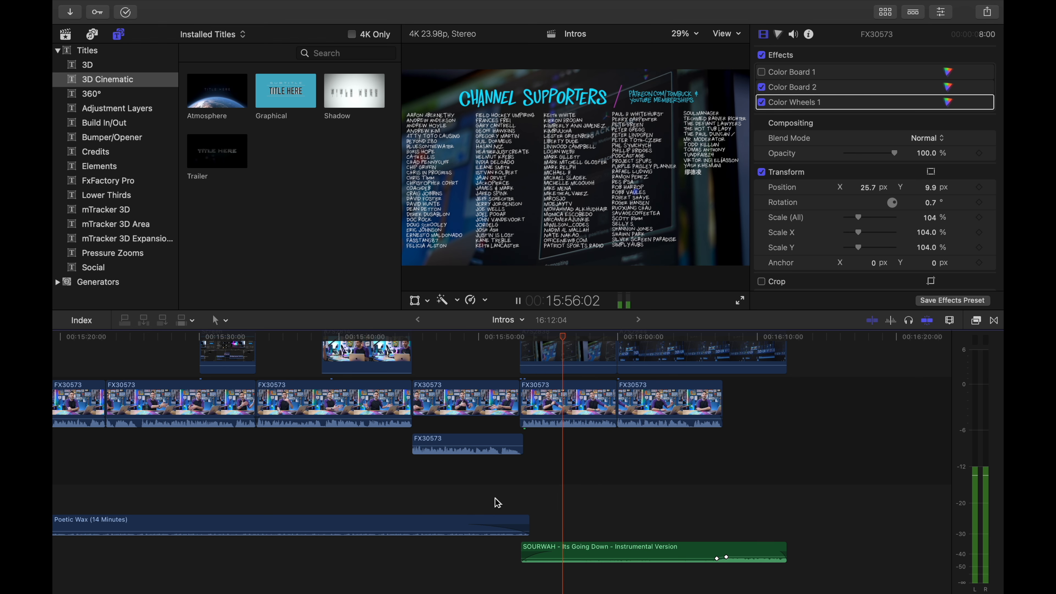
pyautogui.press('space')
# Review the Intros timeline from its beginning in a wide overview of clips and music.
pyautogui.hscroll(-10, 474, 490)
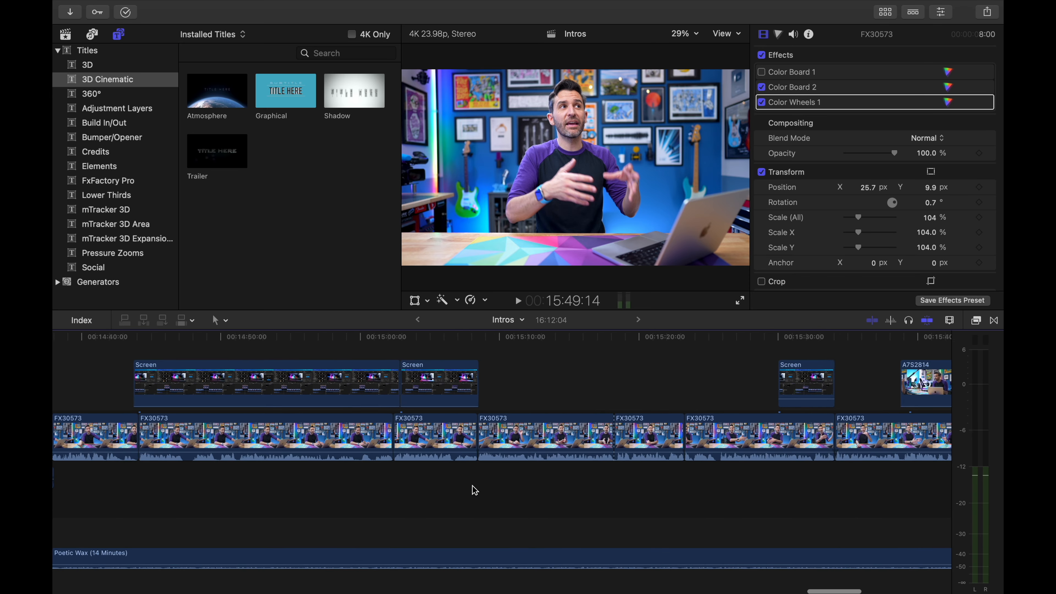
pyautogui.hscroll(-5, 474, 490)
pyautogui.press('super+minus')
pyautogui.press('super+minus')
pyautogui.press('super+minus')
pyautogui.press('super+minus')
pyautogui.press('super+minus')
pyautogui.scroll(3, 474, 490)
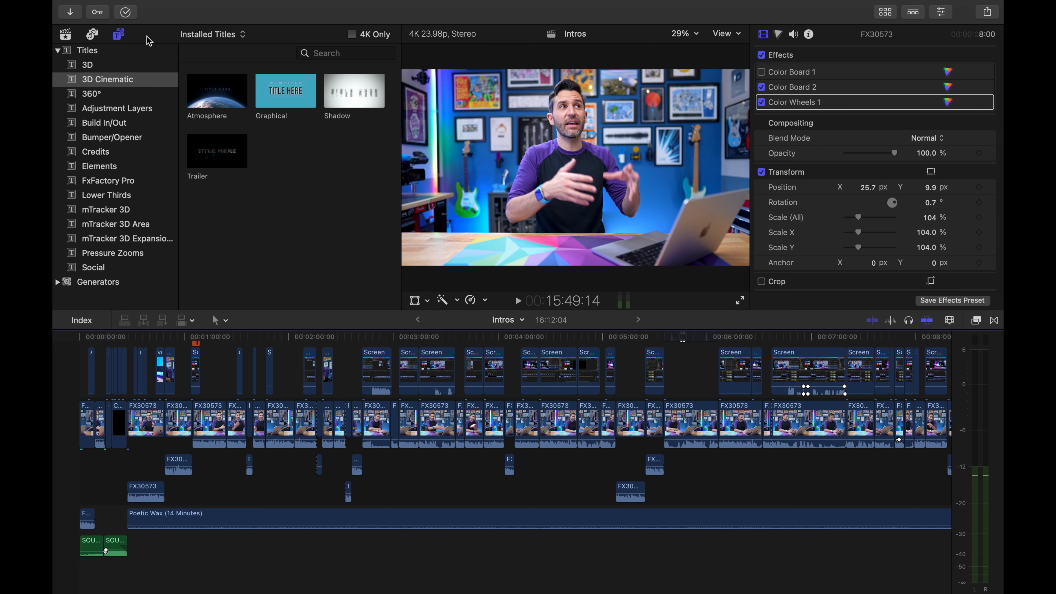
# Preview the Synth Zingers 03 sound effect and try placing it below the Poetic Wax music at about 1:24.
pyautogui.click(93, 36)
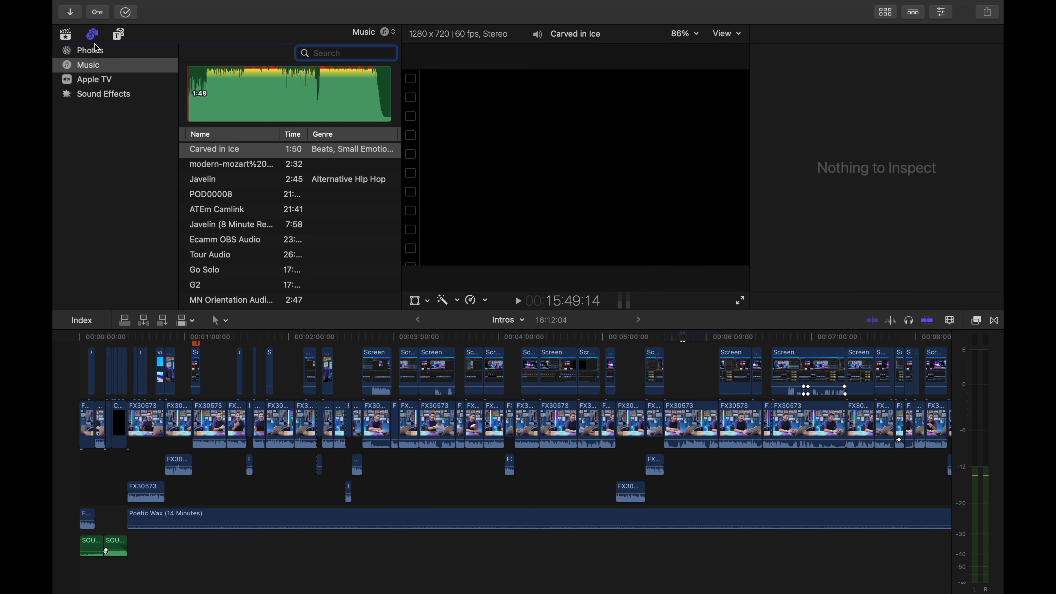
pyautogui.click(95, 97)
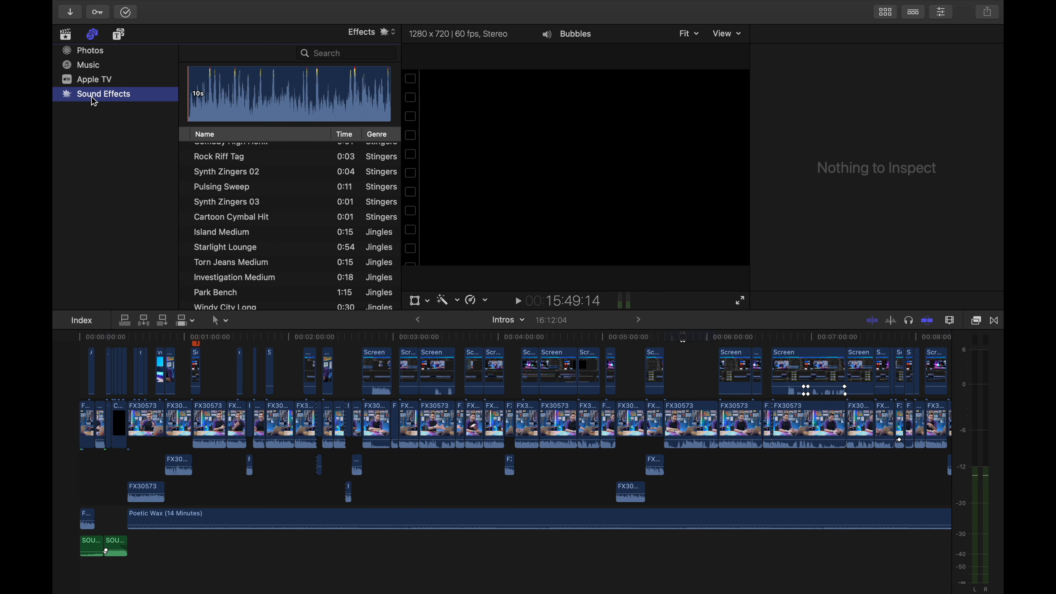
pyautogui.click(236, 208)
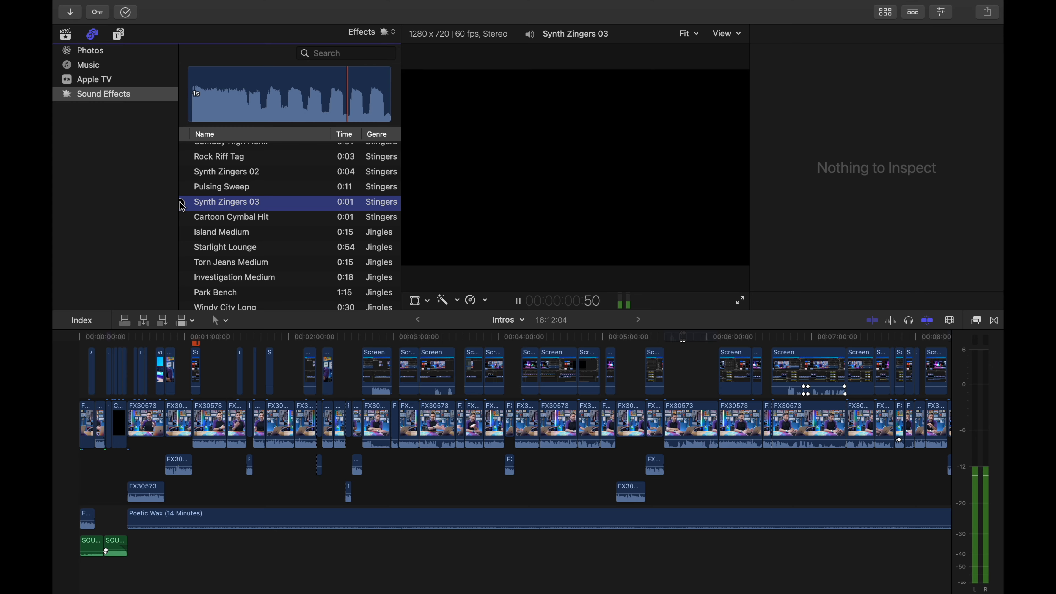
pyautogui.moveTo(230, 206); pyautogui.dragTo(226, 546)
pyautogui.press('super+z')
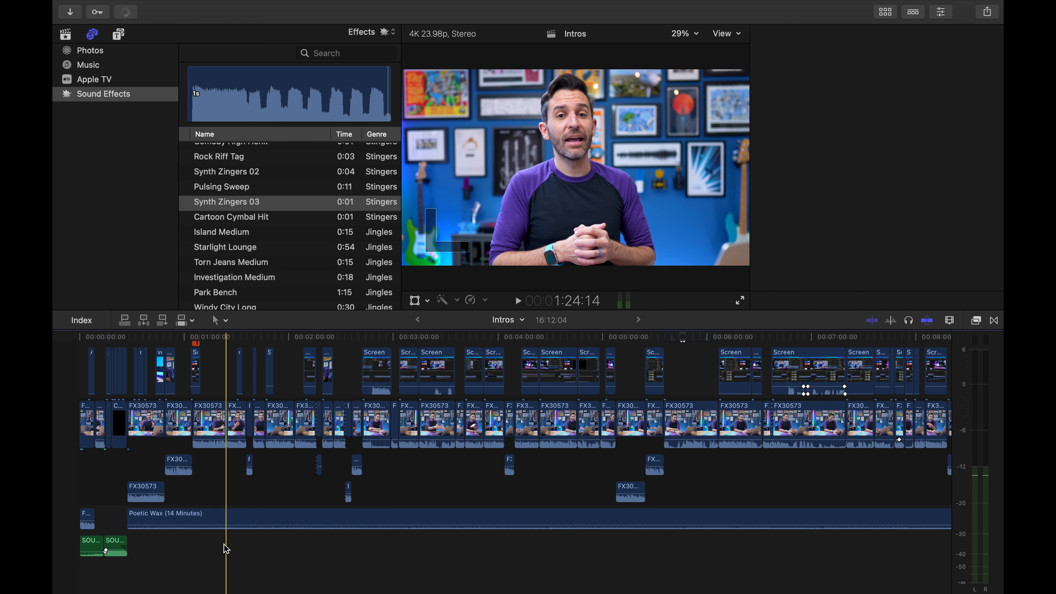